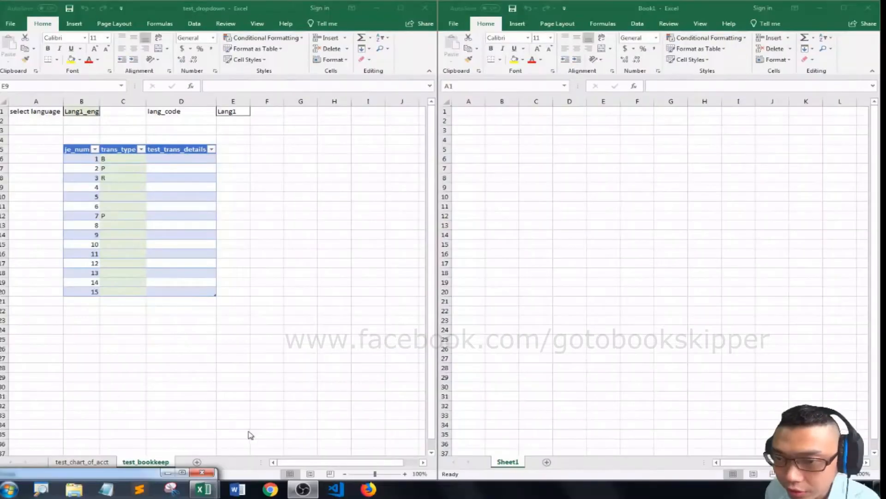
- Rename Sheet1 of the blank workbook as mybookkeeping
{"action": "left_click", "coordinate": [514, 464]}
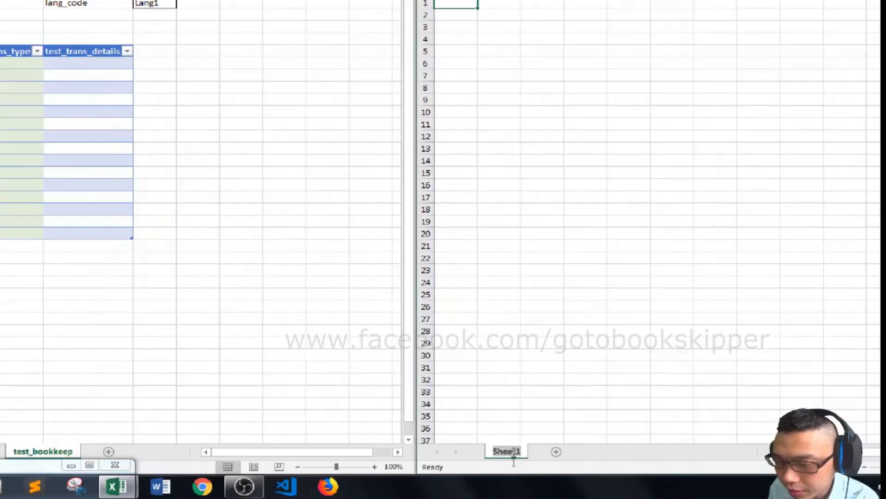
{"action": "type", "text": "my"}
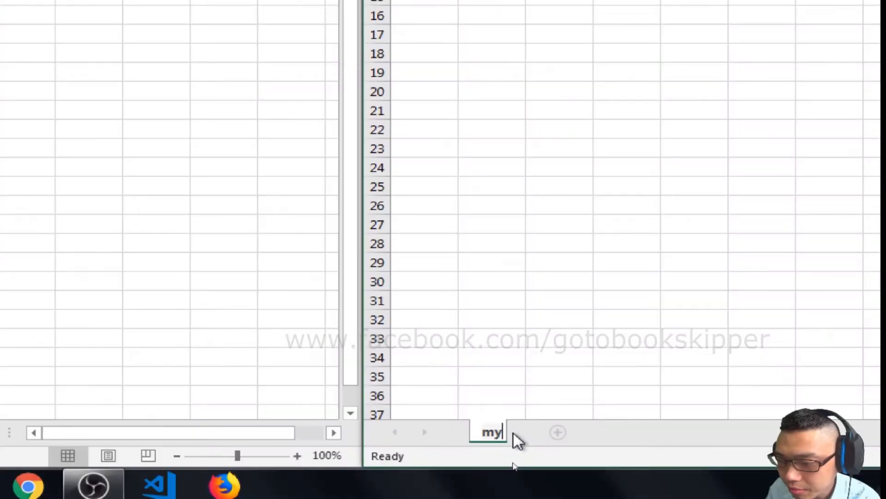
{"action": "type", "text": "bookkeeping"}
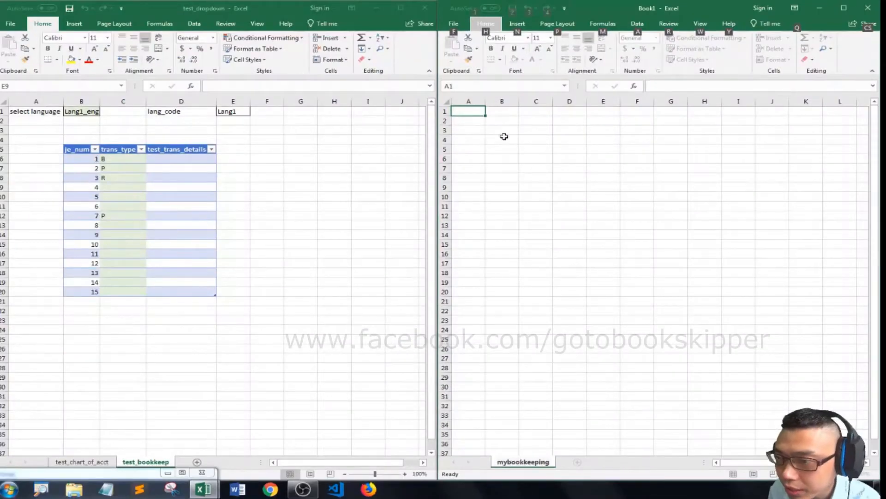
{"action": "left_click", "coordinate": [506, 114]}
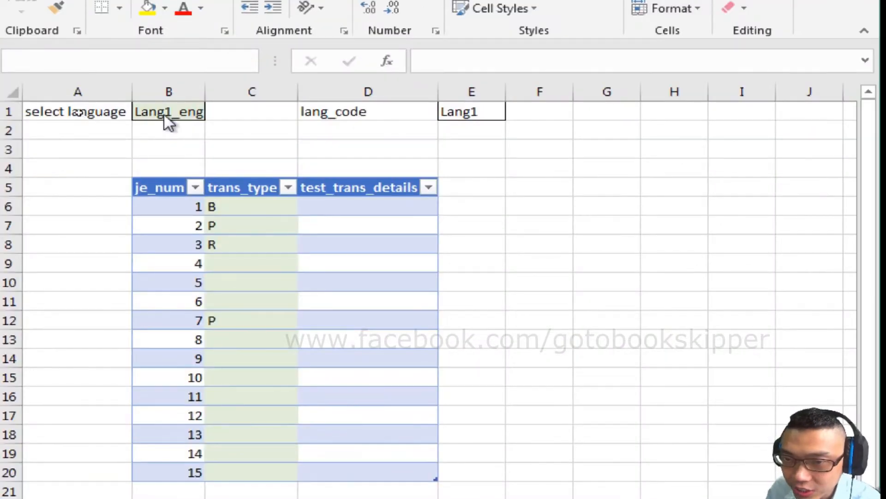
- Examine the select language and lang_code cells in test_bookkeep and the Lang1 to Lang3 columns in test_chart_of_acct
{"action": "left_click", "coordinate": [165, 115]}
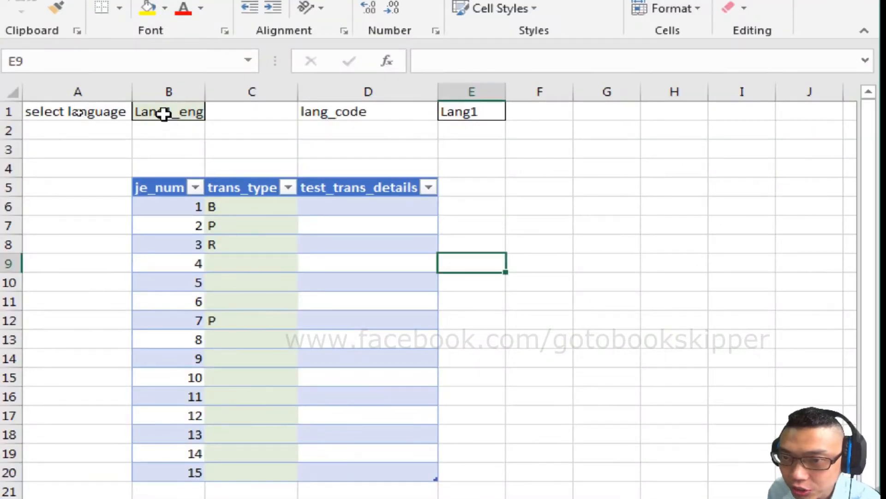
{"action": "left_click", "coordinate": [501, 112]}
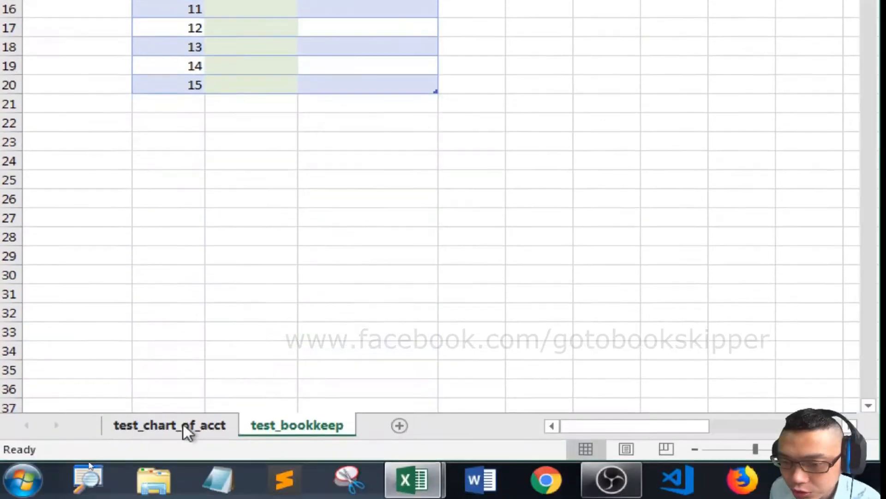
{"action": "left_click", "coordinate": [184, 428]}
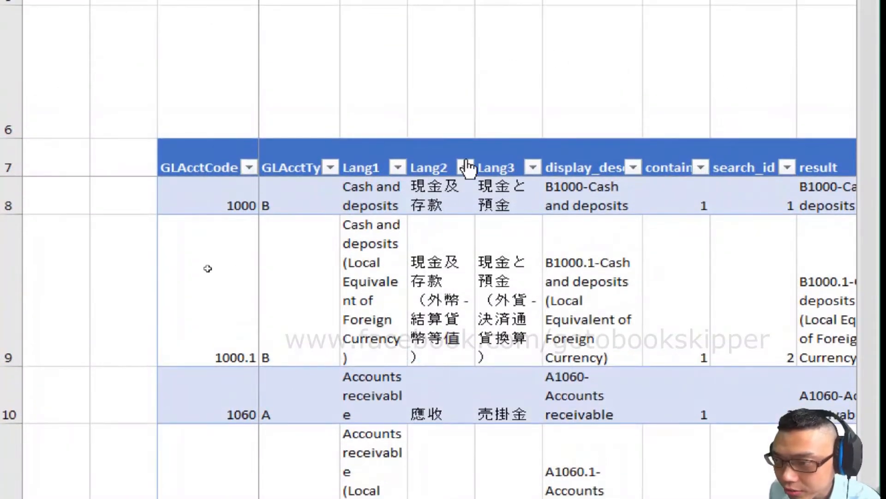
{"action": "left_click_drag", "start_coordinate": [377, 136], "coordinate": [374, 157]}
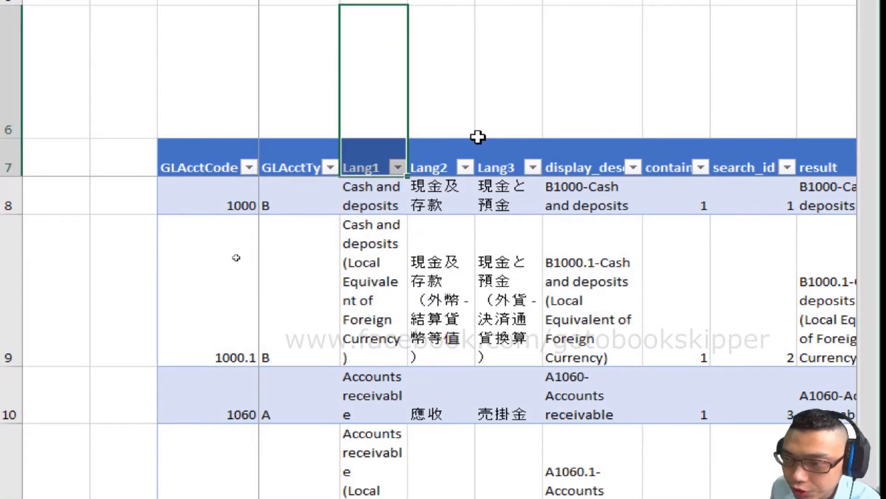
{"action": "left_click", "coordinate": [381, 204]}
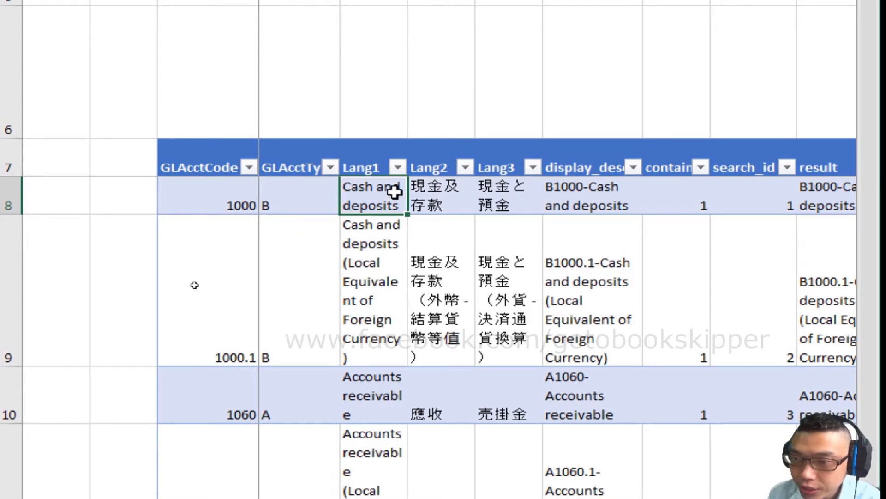
{"action": "left_click_drag", "start_coordinate": [388, 127], "coordinate": [392, 351]}
- Enter the label "select language" in cell A1 of the mybookkeeping sheet
{"action": "left_click", "coordinate": [472, 92]}
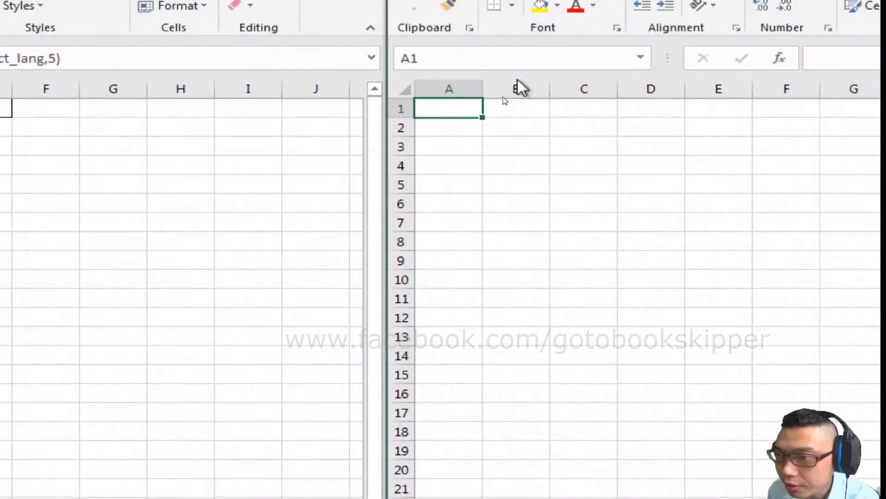
{"action": "type", "text": "select l"}
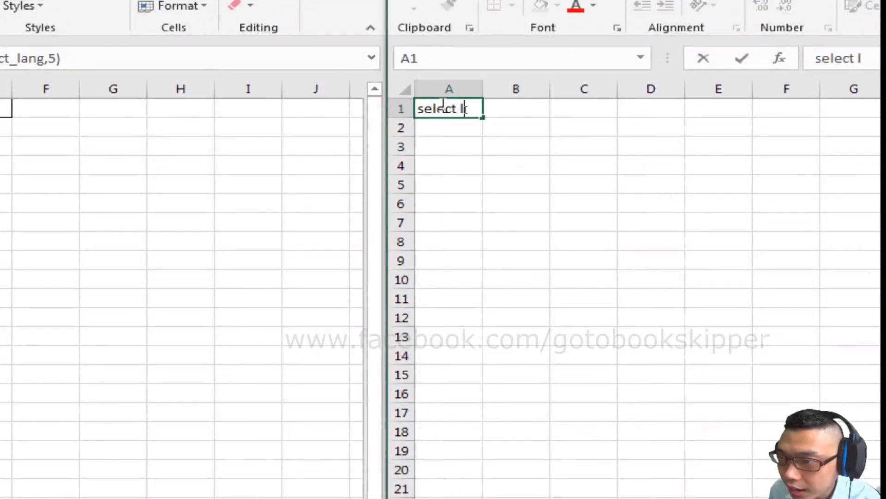
{"action": "type", "text": "anguage"}
{"action": "key", "text": "Tab"}
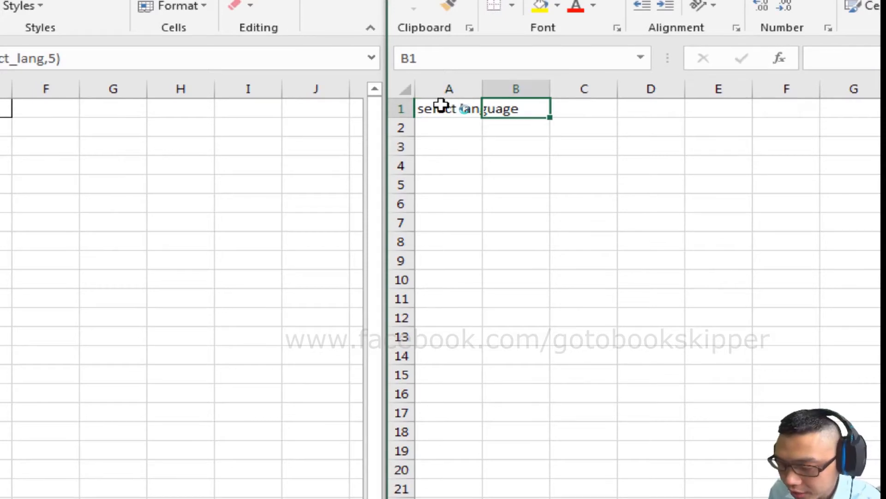
- Format cell A2, below the select language label, with a thin outline border and a light green fill
{"action": "key", "text": "ctrl+1"}
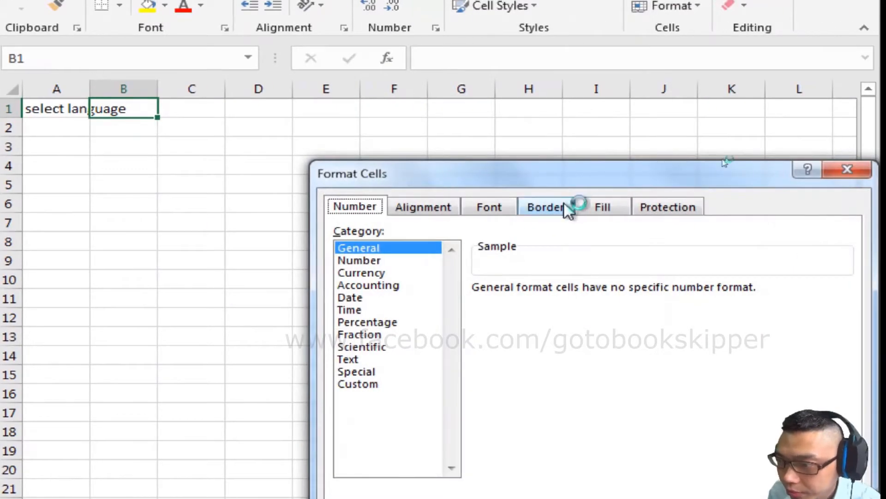
{"action": "left_click", "coordinate": [545, 206]}
{"action": "left_click", "coordinate": [614, 259]}
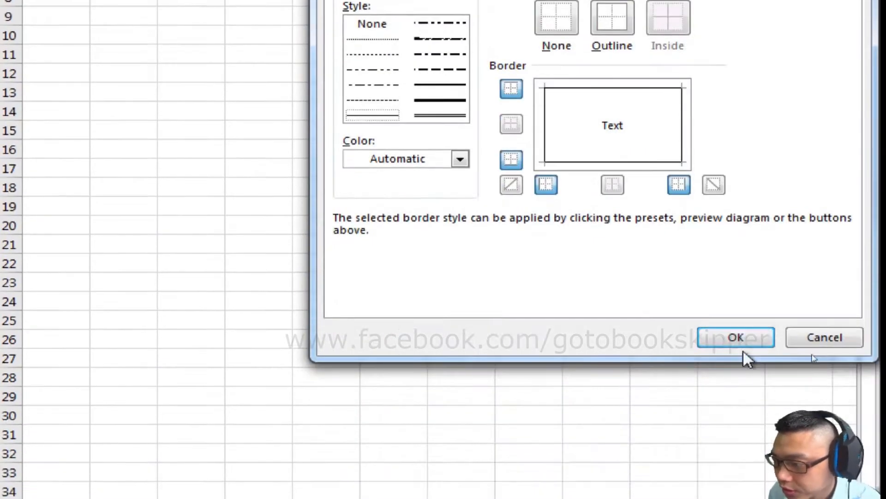
{"action": "left_click", "coordinate": [738, 338]}
{"action": "key", "text": "Return"}
{"action": "key", "text": "ctrl+1"}
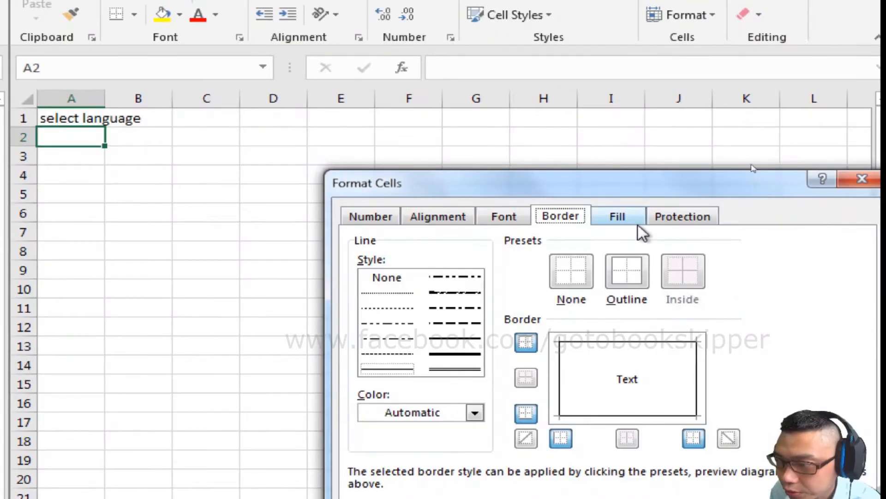
{"action": "left_click", "coordinate": [634, 221]}
{"action": "left_click", "coordinate": [539, 311]}
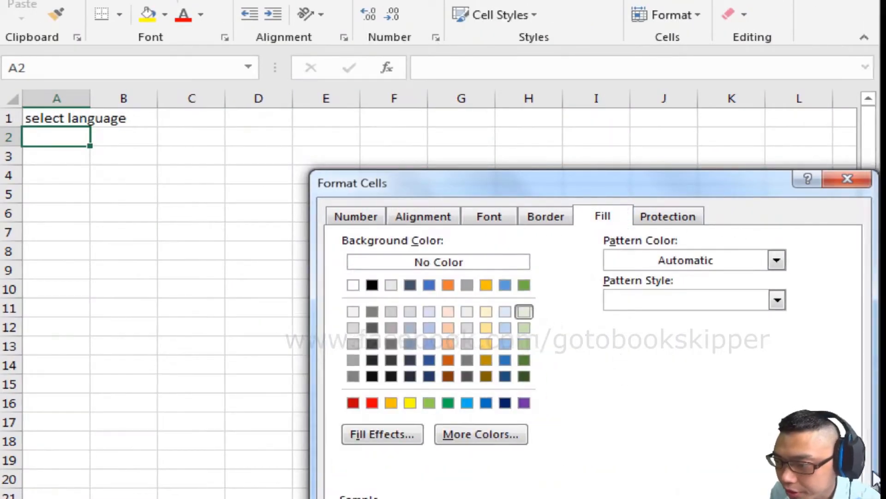
{"action": "left_click", "coordinate": [738, 341]}
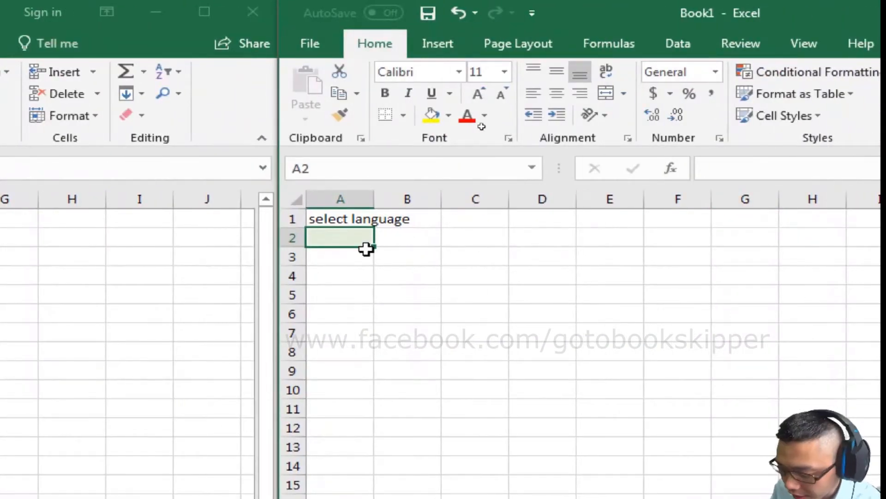
- Start a data validation rule for cell A2 that allows values from a List
{"action": "key", "text": "alt"}
{"action": "key", "text": "d"}
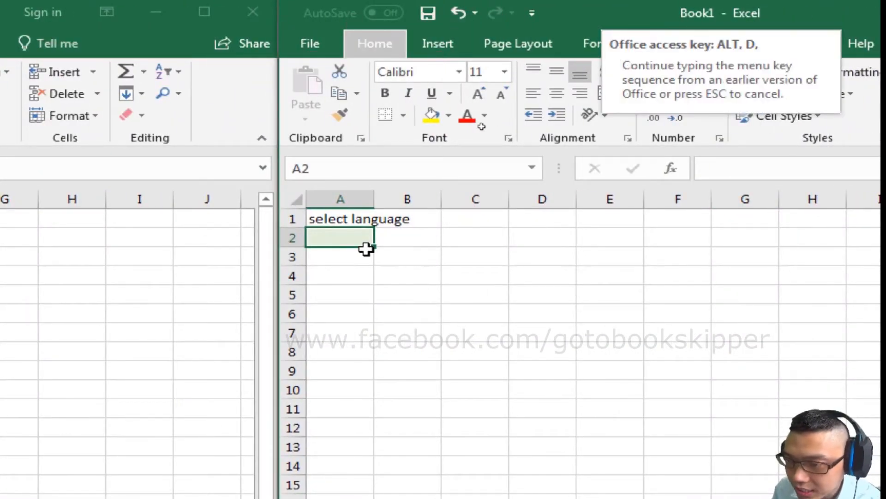
{"action": "key", "text": "l"}
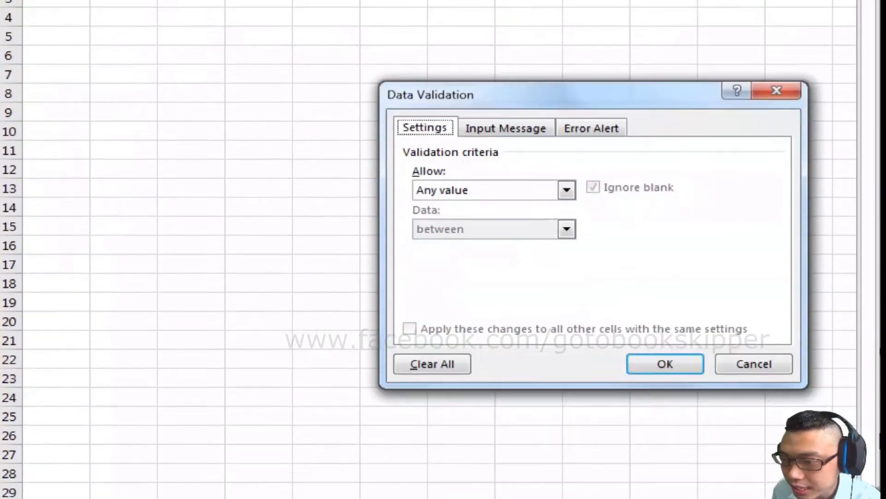
{"action": "left_click_drag", "start_coordinate": [596, 98], "coordinate": [288, 64]}
{"action": "left_click", "coordinate": [179, 156]}
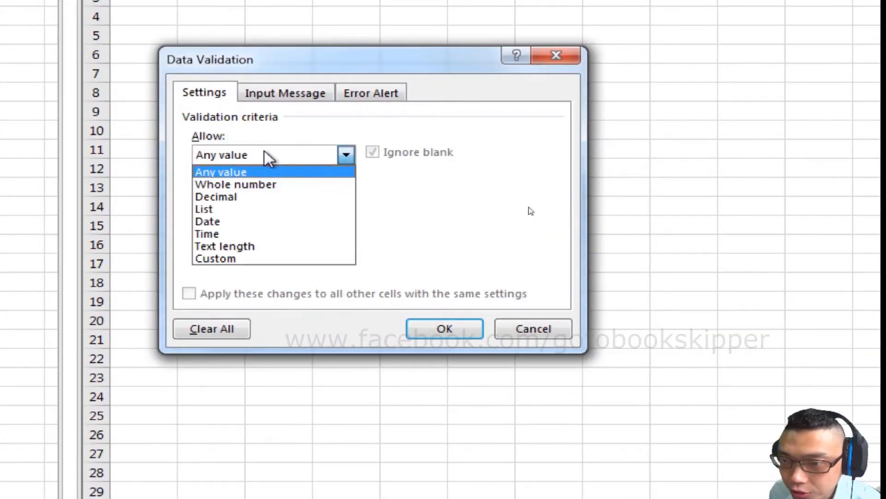
{"action": "left_click", "coordinate": [235, 207]}
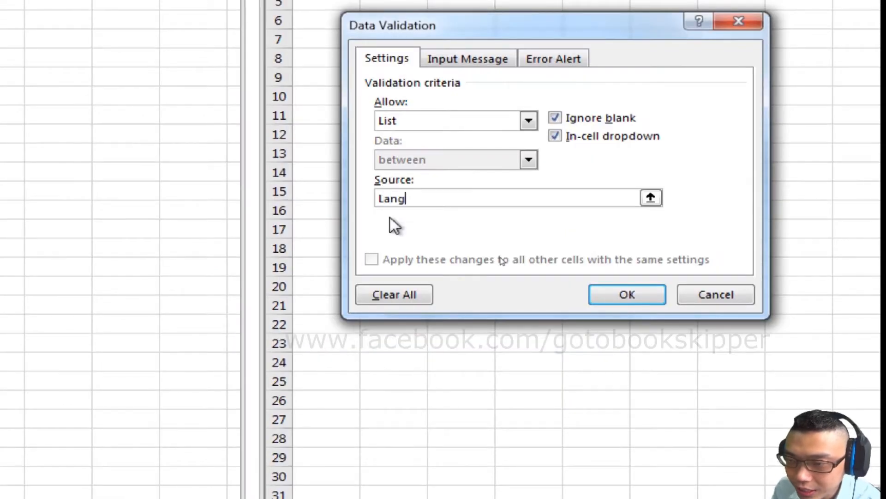
- Set the validation list source to Lang1_eng,Lang2_chi,Lang3_jap and apply the rule to A2
{"action": "type", "text": "Lang1_"}
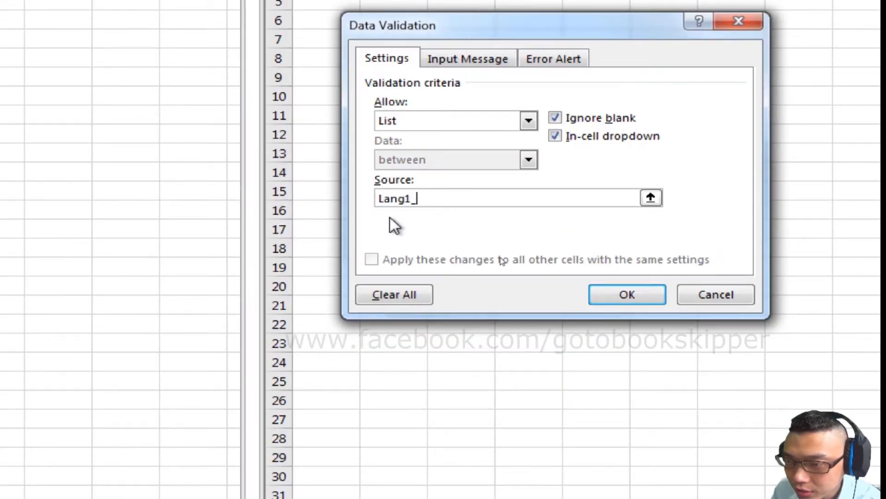
{"action": "type", "text": "eng,"}
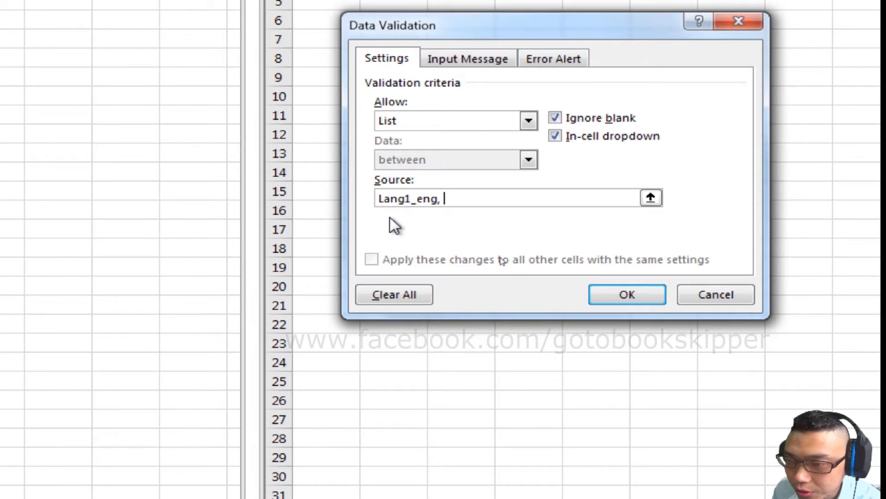
{"action": "key", "text": "BackSpace"}
{"action": "type", "text": "Lang2_"}
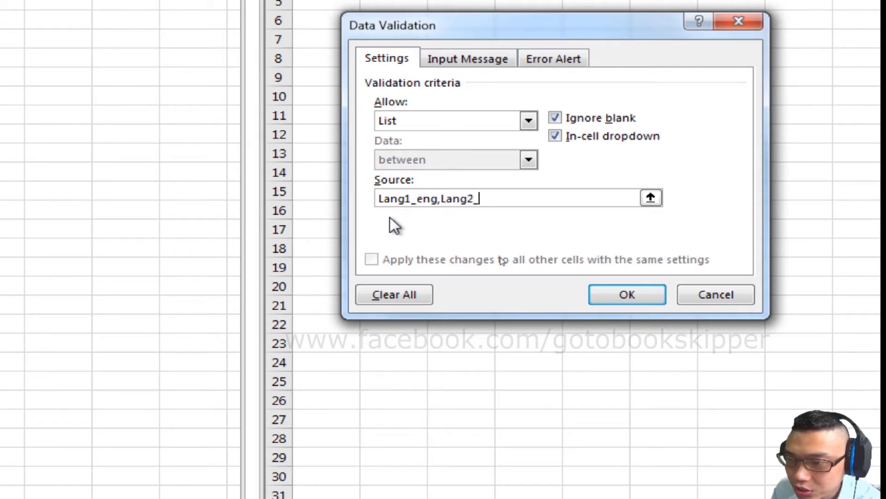
{"action": "type", "text": "chi"}
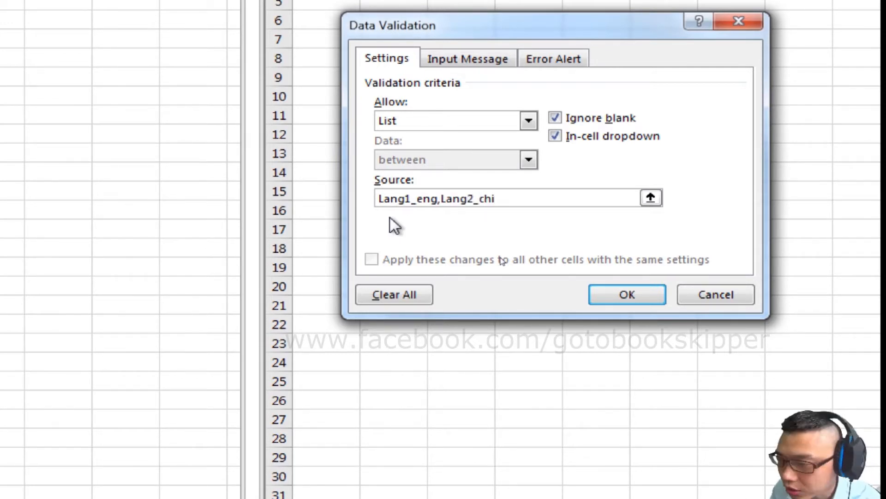
{"action": "type", "text": ",Lang3"}
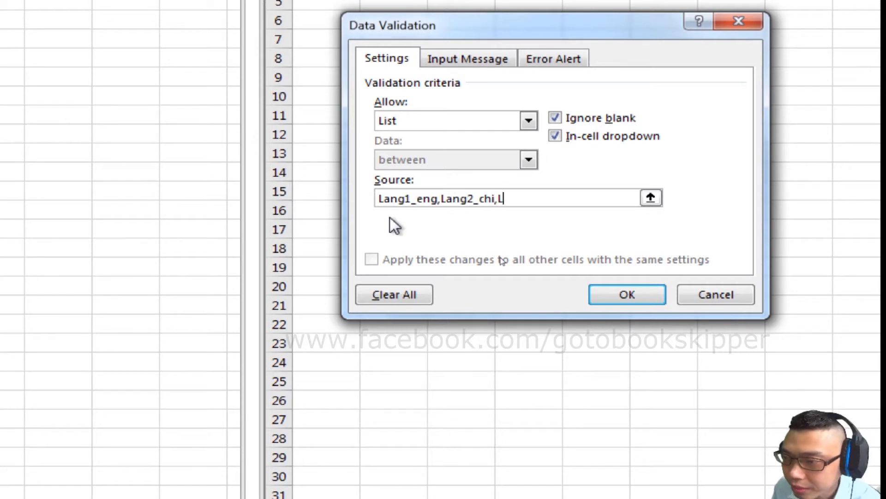
{"action": "type", "text": "_ch"}
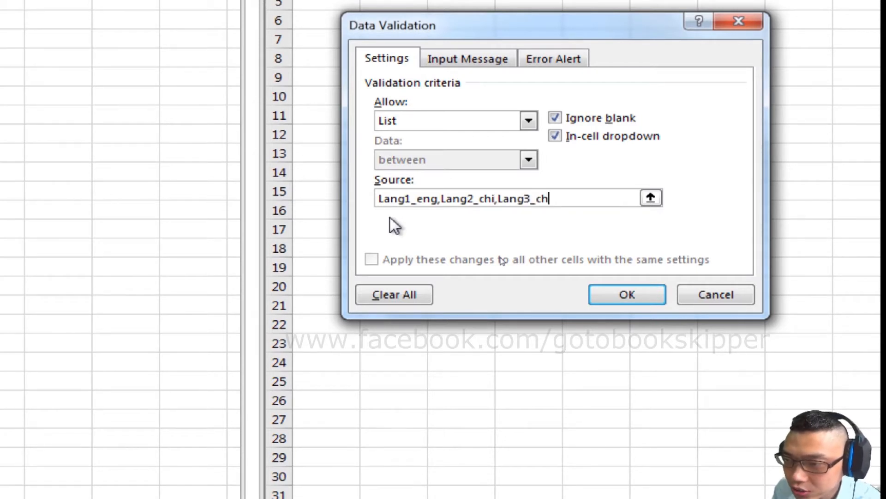
{"action": "key", "text": "BackSpace"}
{"action": "key", "text": "BackSpace"}
{"action": "type", "text": "jap"}
{"action": "left_click_drag", "start_coordinate": [405, 198], "coordinate": [378, 206]}
{"action": "left_click_drag", "start_coordinate": [474, 199], "coordinate": [445, 199]}
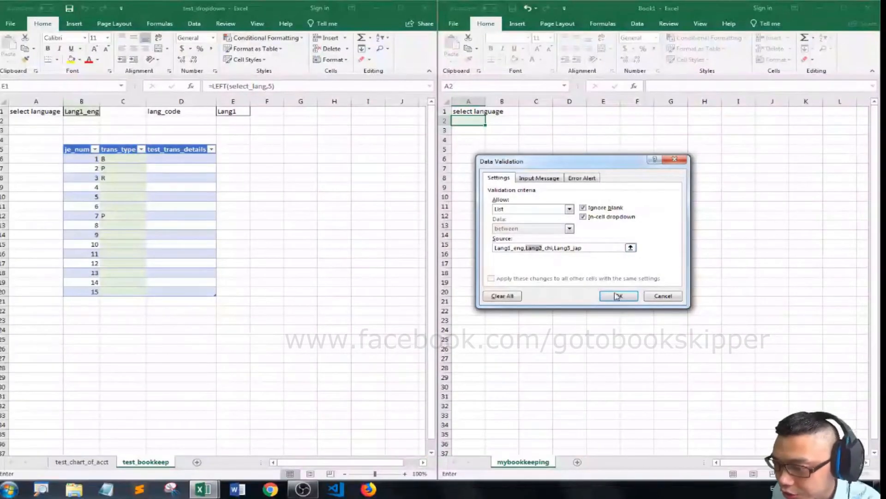
{"action": "left_click", "coordinate": [617, 296]}
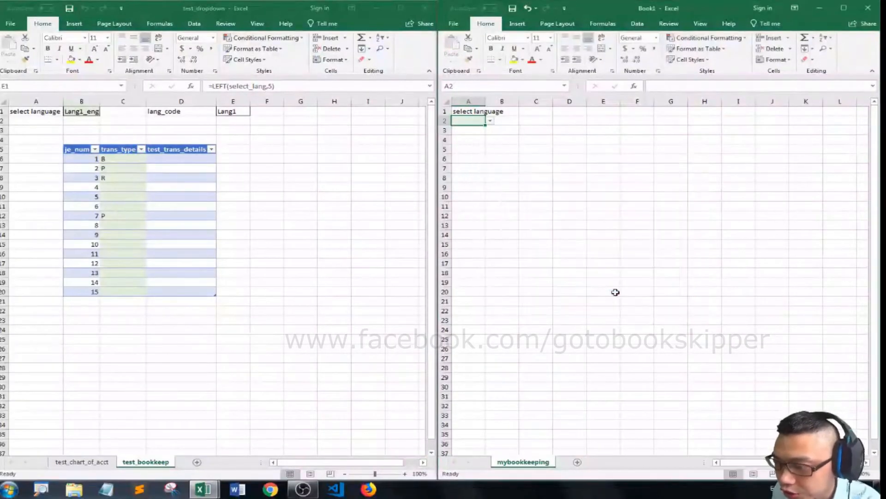
- Check the Lang2 column header in test_chart_of_acct and choose Lang1_eng from the dropdown in A2 of mybookkeeping
{"action": "left_click", "coordinate": [82, 461]}
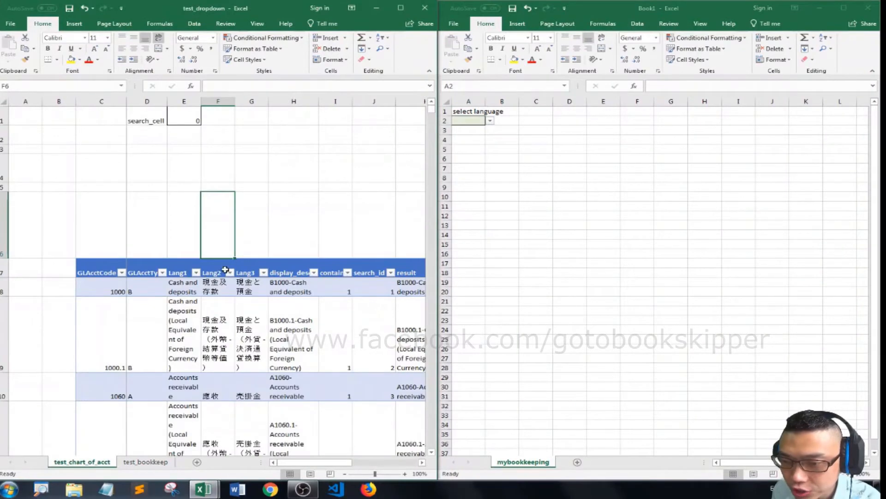
{"action": "left_click", "coordinate": [225, 270]}
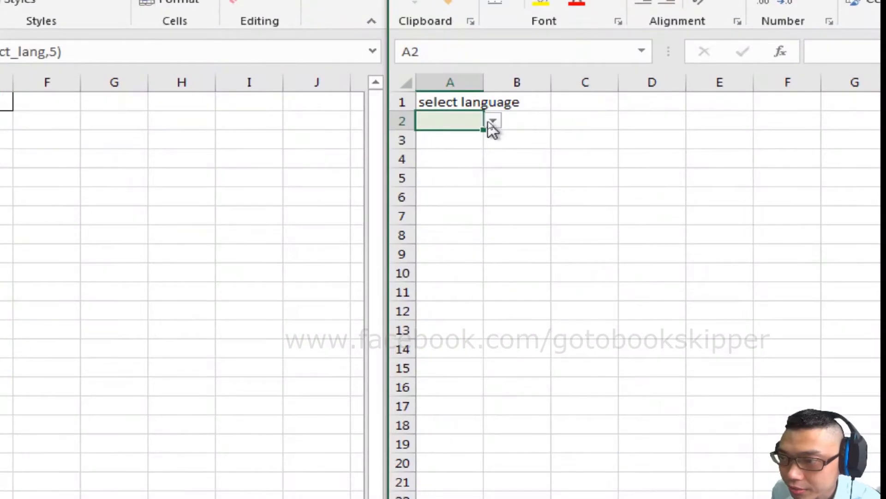
{"action": "left_click", "coordinate": [493, 121]}
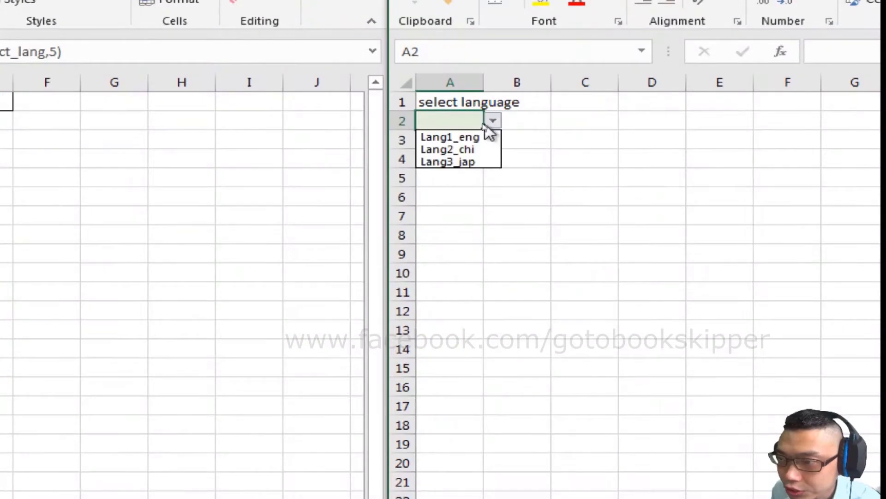
{"action": "left_click", "coordinate": [455, 137]}
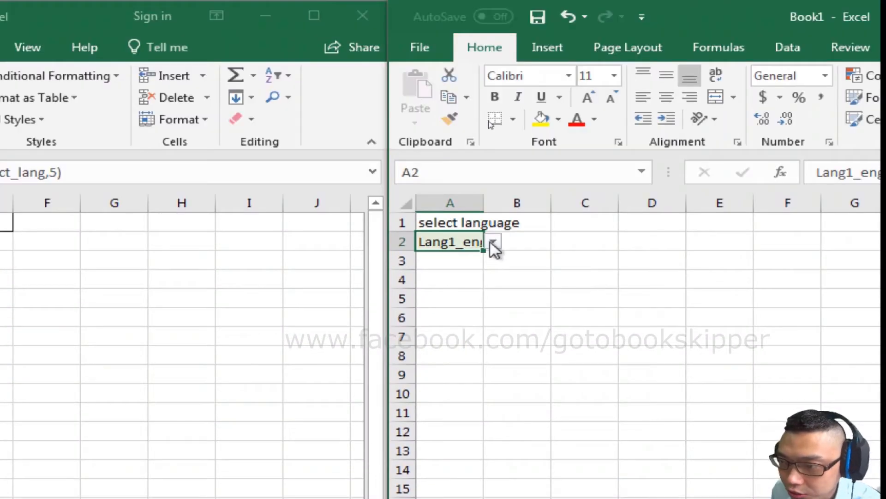
- Name the language dropdown cell A2 my_lang_selection
{"action": "left_click", "coordinate": [443, 180]}
{"action": "type", "text": "my"}
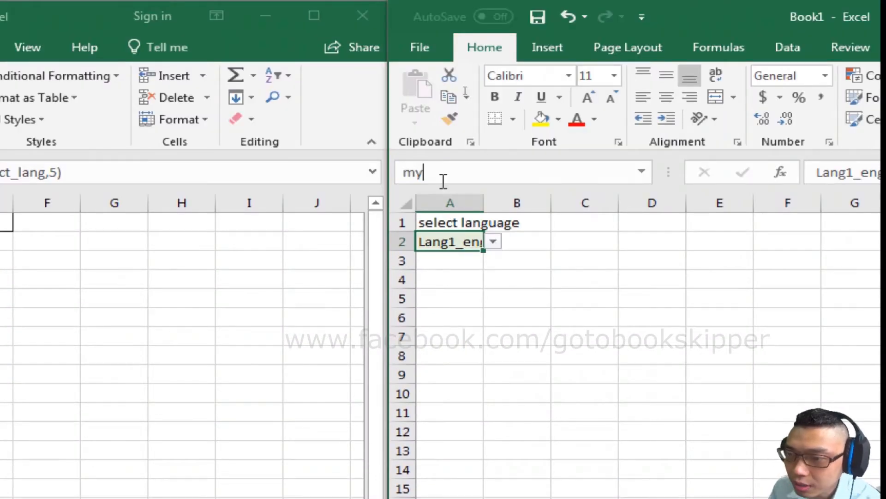
{"action": "type", "text": "_lang"}
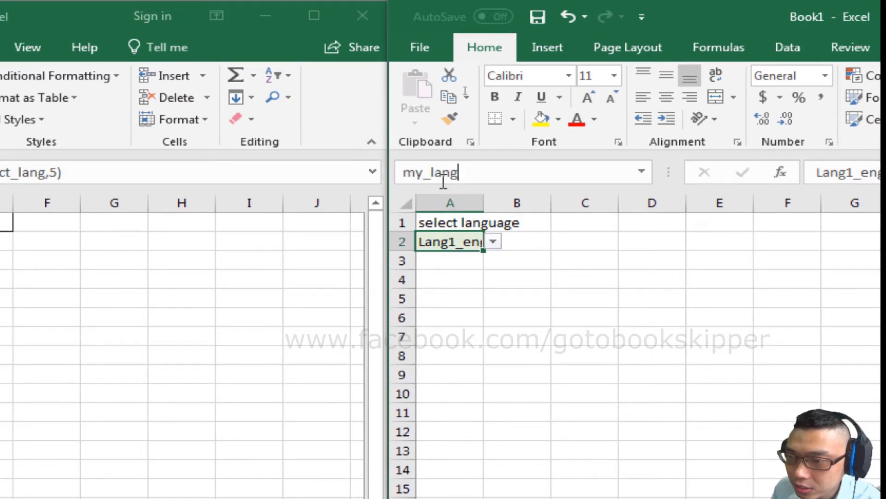
{"action": "type", "text": "_select"}
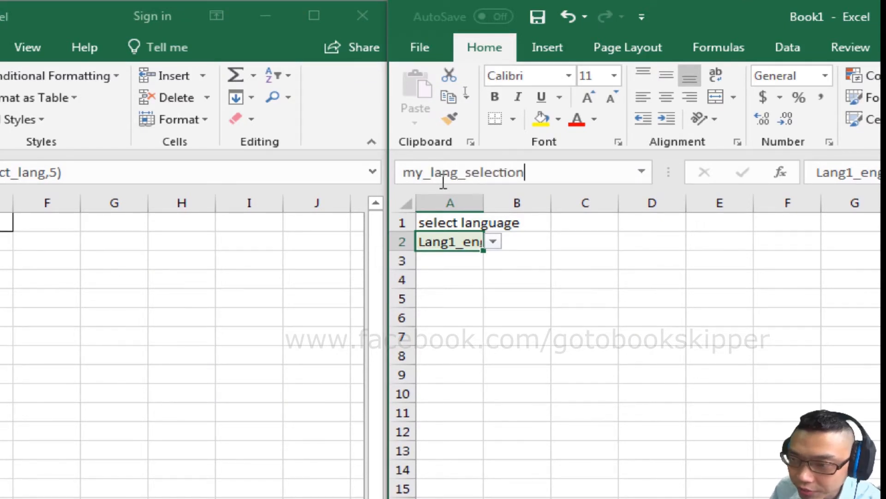
{"action": "type", "text": "ion"}
{"action": "key", "text": "Return"}
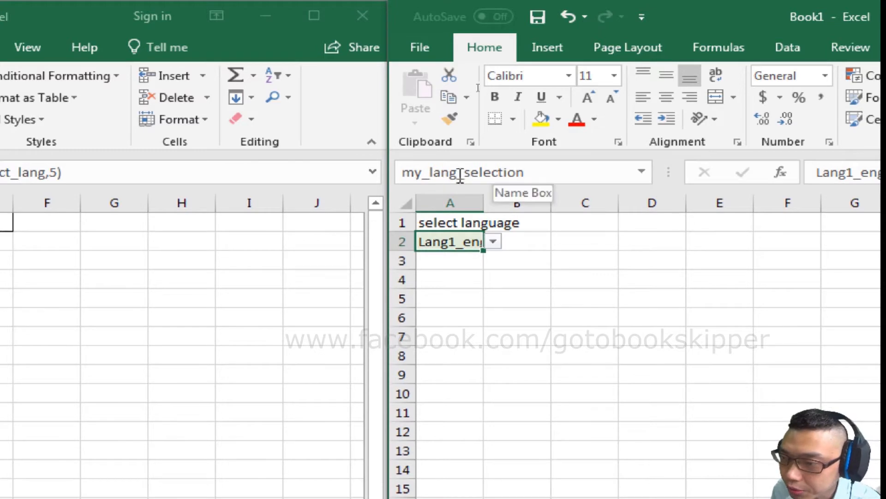
- Enter the label lang_code in cell C1 of mybookkeeping
{"action": "left_click", "coordinate": [557, 223]}
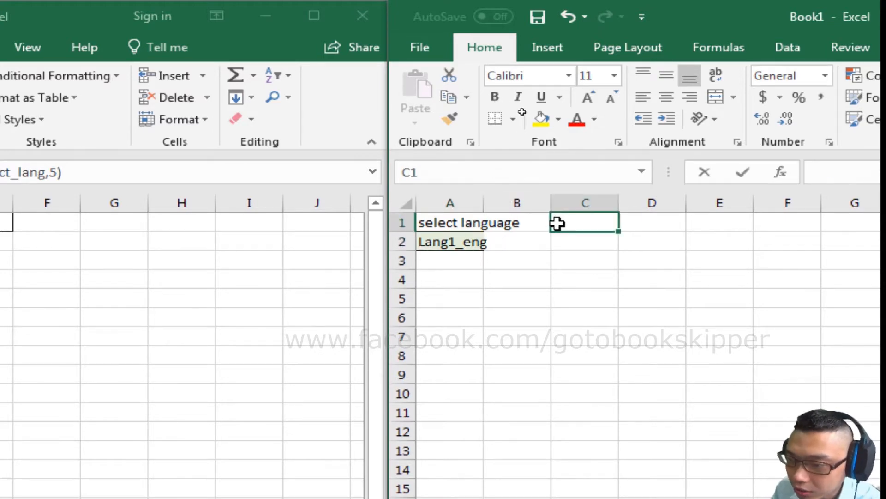
{"action": "type", "text": "lang"}
{"action": "type", "text": "_cdo"}
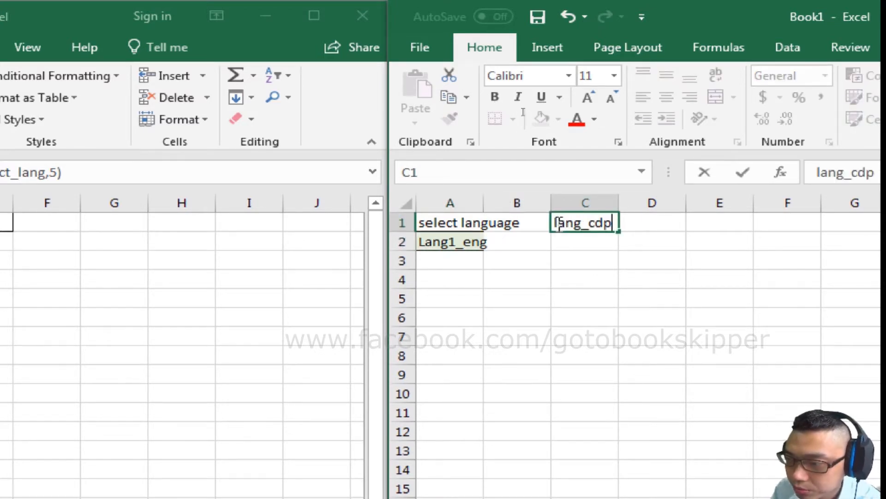
{"action": "key", "text": "BackSpace"}
{"action": "key", "text": "BackSpace"}
{"action": "type", "text": "ode"}
{"action": "key", "text": "Return"}
- Enter =LEFT(my_lang_selection,5) in C2, below the lang_code label, to extract the language code
{"action": "type", "text": "=left("}
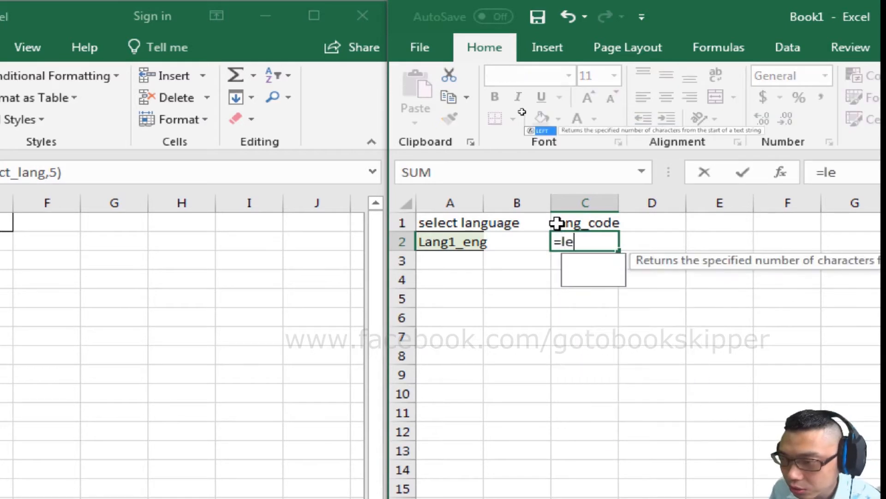
{"action": "key", "text": "Left"}
{"action": "key", "text": "Left"}
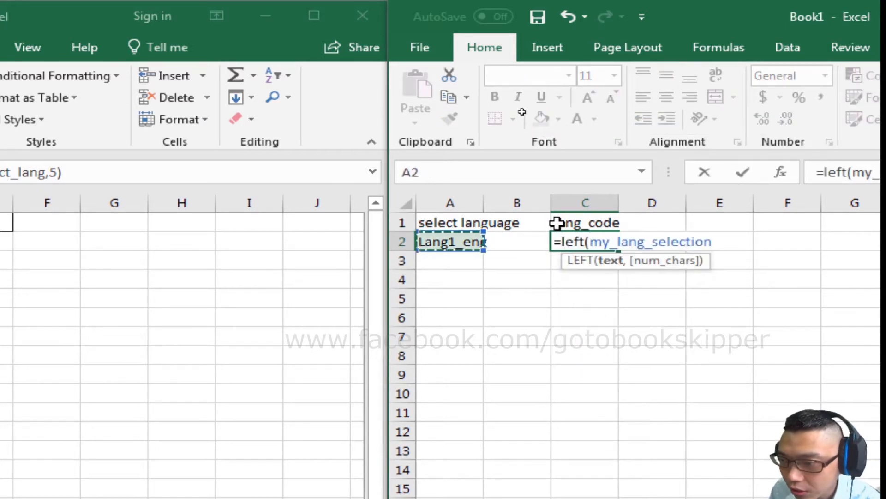
{"action": "type", "text": ","}
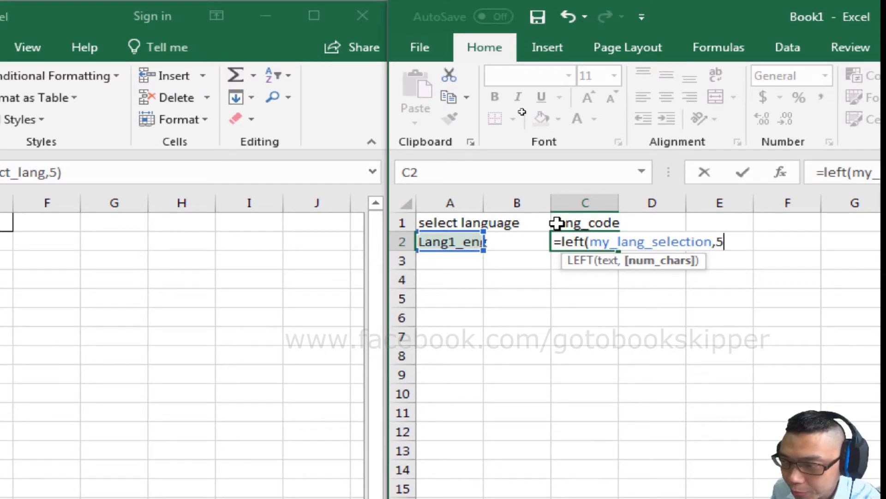
{"action": "type", "text": "5)"}
{"action": "key", "text": "Return"}
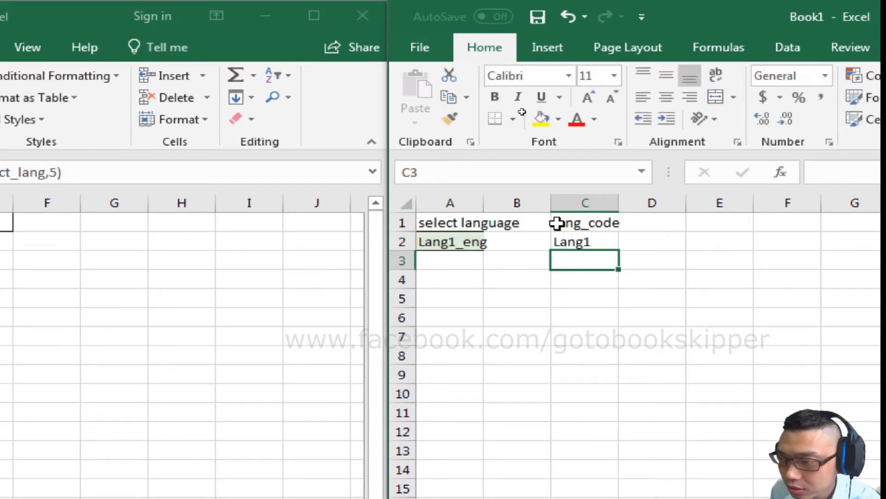
- Name the language code formula cell C2 my_lang_code
{"action": "left_click", "coordinate": [609, 237]}
{"action": "left_click", "coordinate": [457, 180]}
{"action": "type", "text": "my_"}
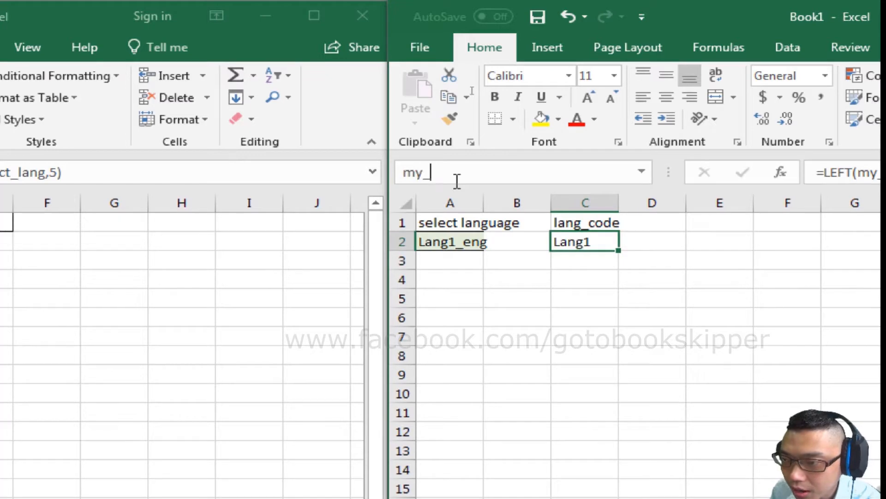
{"action": "type", "text": "lang_co"}
{"action": "type", "text": "de"}
{"action": "key", "text": "Return"}
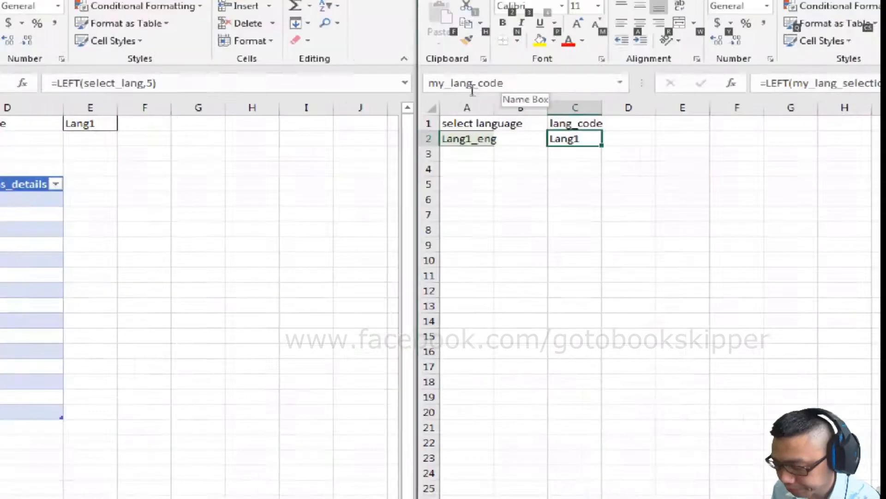
{"action": "left_click", "coordinate": [504, 285]}
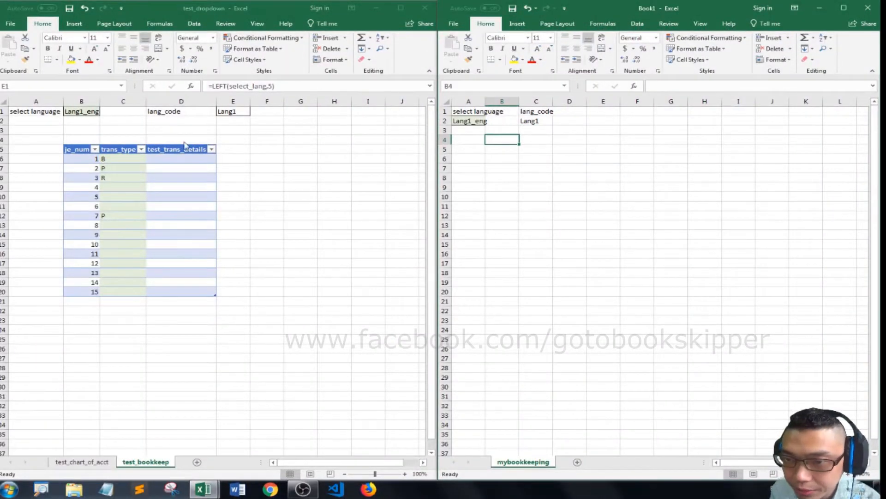
- Examine the trans_type and test_trans_details dropdown choices in the first row of the test_bookkeep table
{"action": "left_click", "coordinate": [138, 146]}
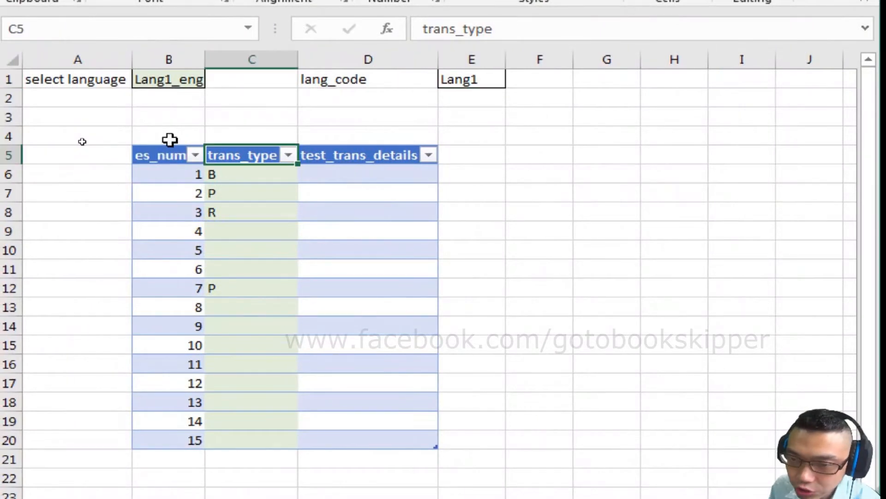
{"action": "key", "text": "Down"}
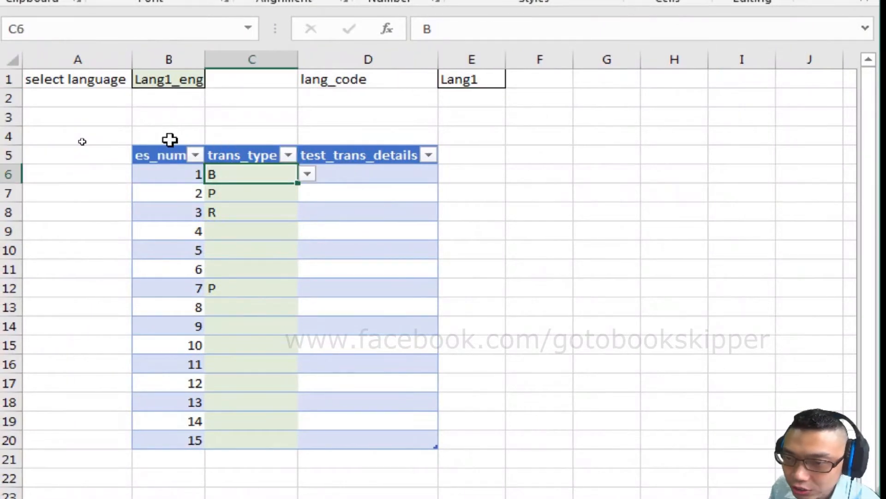
{"action": "key", "text": "Up"}
{"action": "key", "text": "Down"}
{"action": "left_click", "coordinate": [307, 175]}
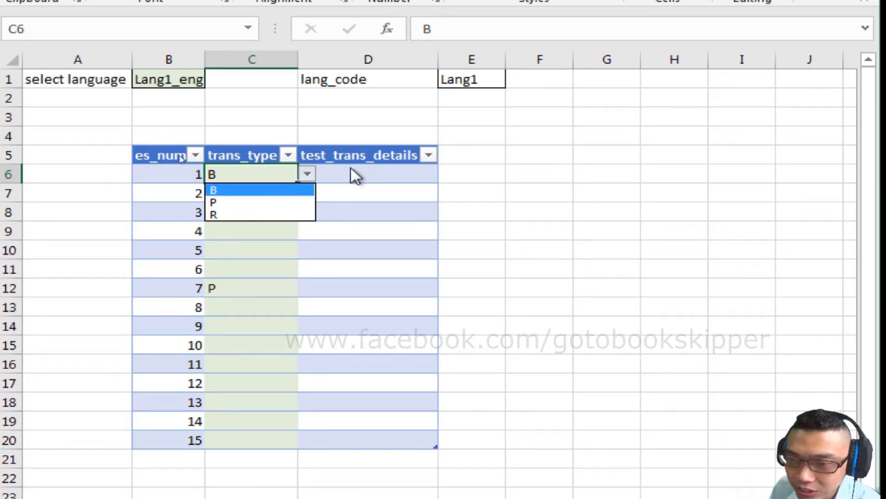
{"action": "left_click", "coordinate": [367, 169]}
{"action": "left_click", "coordinate": [308, 174]}
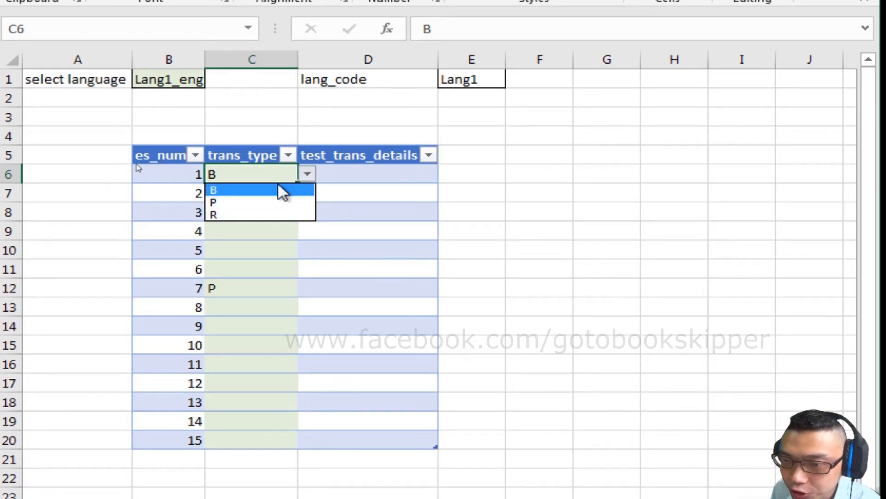
{"action": "left_click", "coordinate": [369, 174]}
{"action": "left_click", "coordinate": [449, 174]}
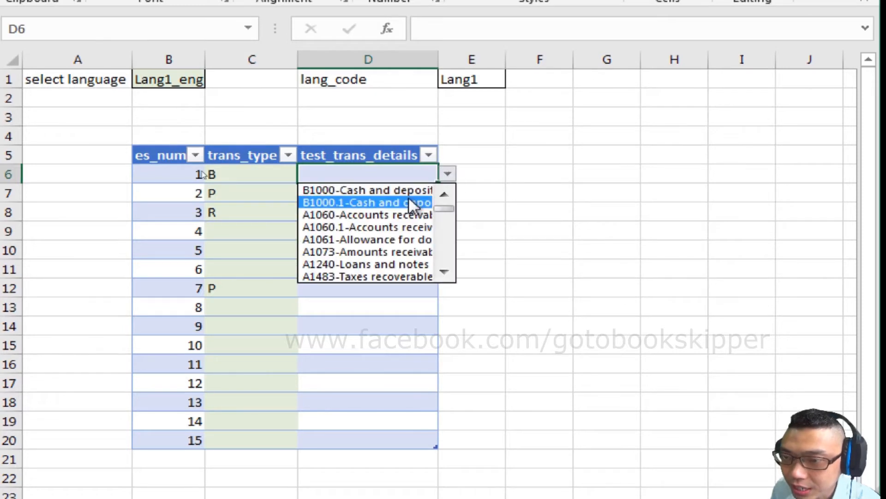
- Set the first row's trans_type in test_bookkeep to P and inspect the account choices offered in D6
{"action": "left_click", "coordinate": [262, 171]}
{"action": "left_click", "coordinate": [316, 175]}
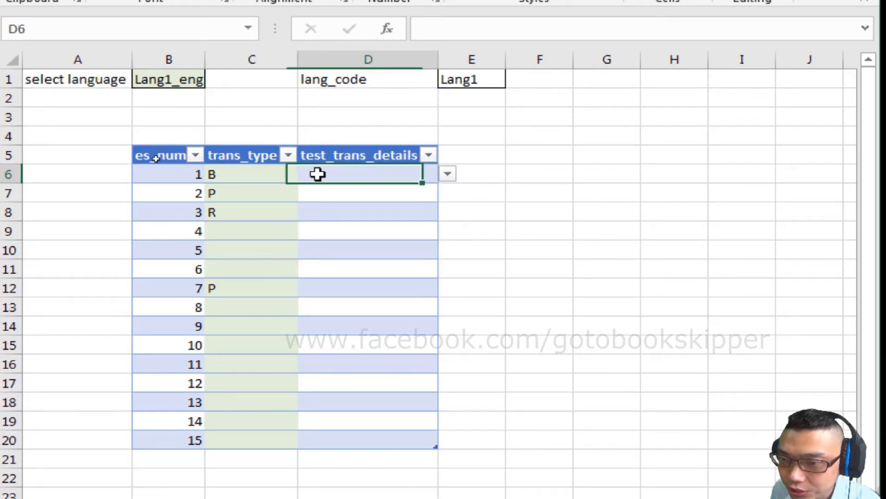
{"action": "left_click", "coordinate": [286, 175]}
{"action": "left_click", "coordinate": [307, 174]}
{"action": "left_click", "coordinate": [276, 203]}
{"action": "left_click", "coordinate": [416, 172]}
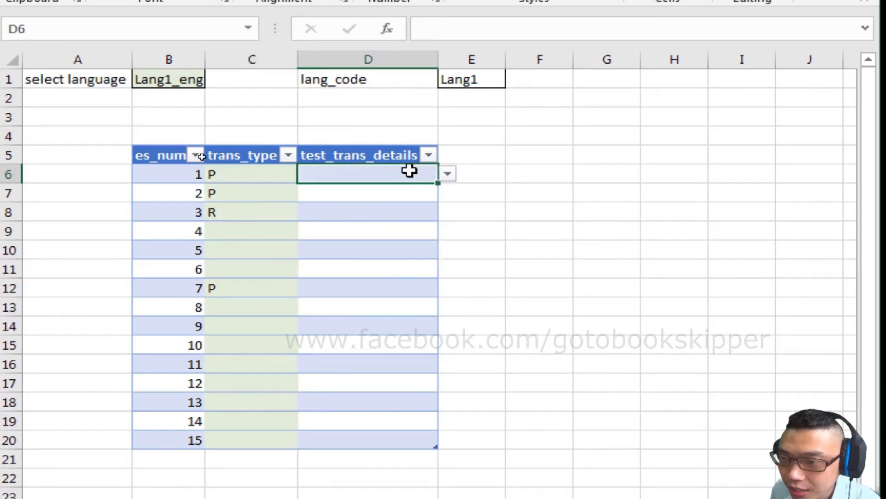
{"action": "left_click", "coordinate": [447, 177]}
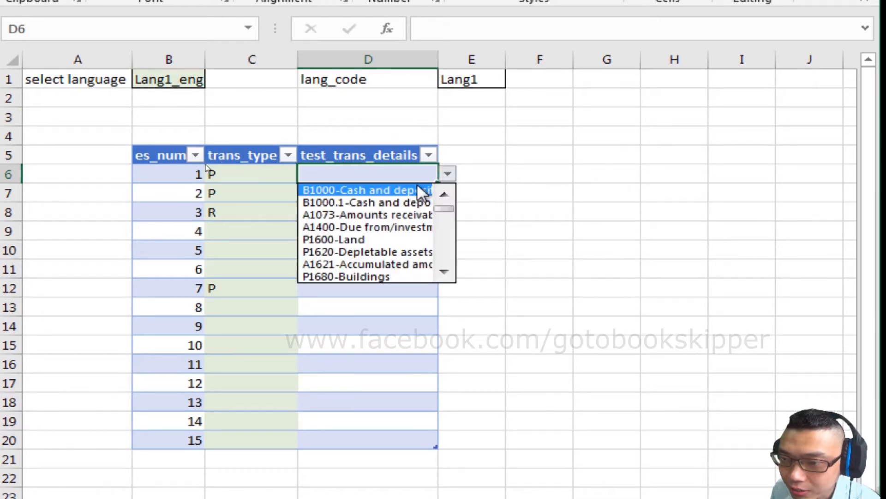
- Set the first row's trans_type in test_bookkeep to R and inspect the account choices offered in D6
{"action": "left_click", "coordinate": [287, 175]}
{"action": "left_click", "coordinate": [307, 174]}
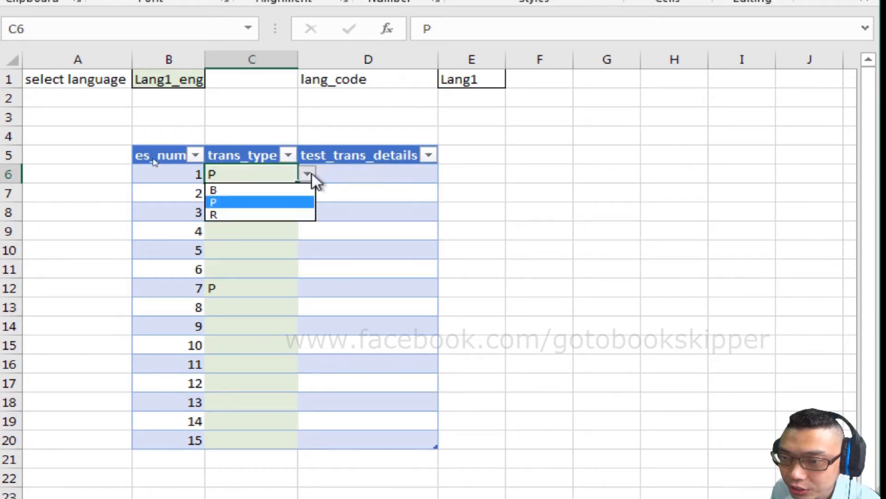
{"action": "left_click", "coordinate": [279, 211]}
{"action": "key", "text": "Right"}
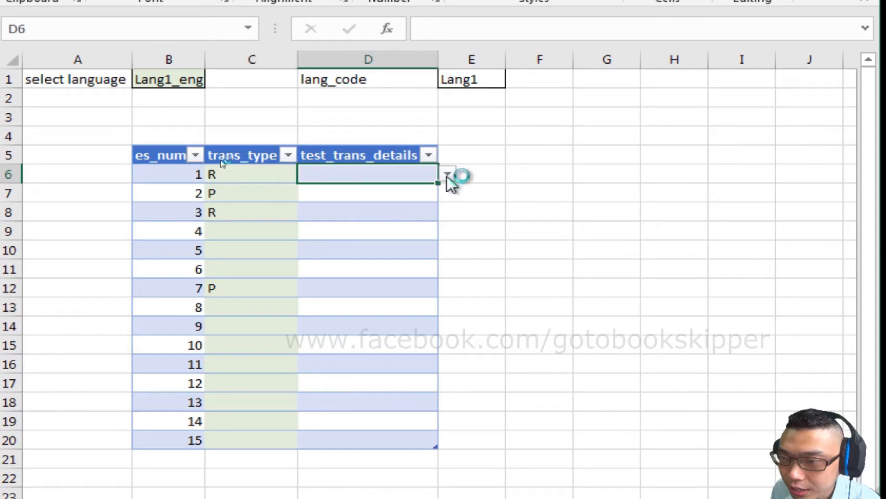
{"action": "left_click", "coordinate": [448, 175]}
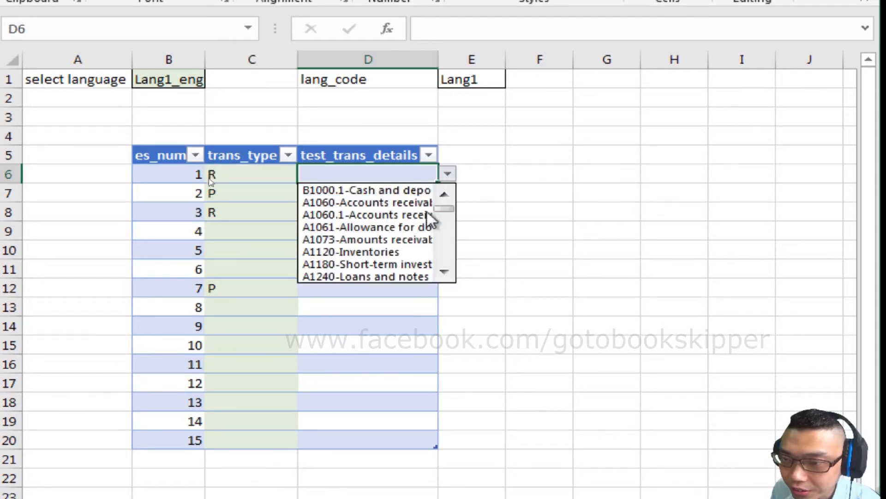
- Enter R in D6 under test_trans_details and check the account choices in its dropdown
{"action": "left_click", "coordinate": [360, 173]}
{"action": "double_click", "coordinate": [360, 173]}
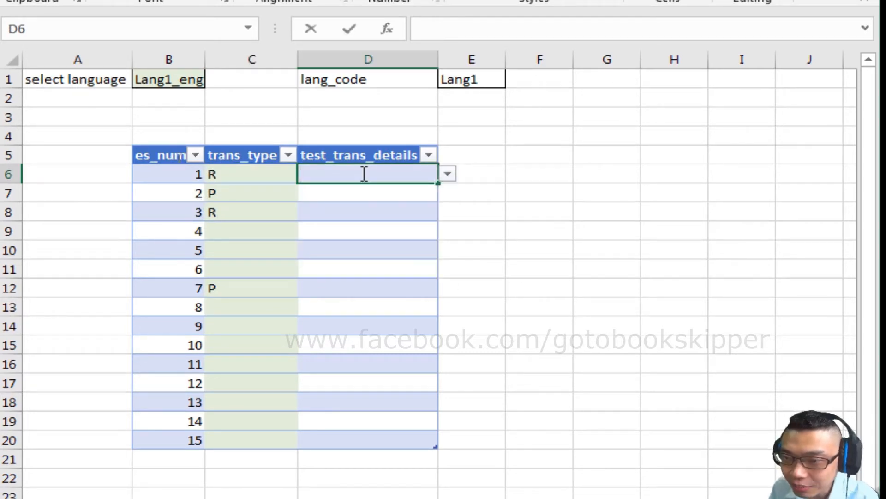
{"action": "type", "text": "R"}
{"action": "left_click", "coordinate": [450, 172]}
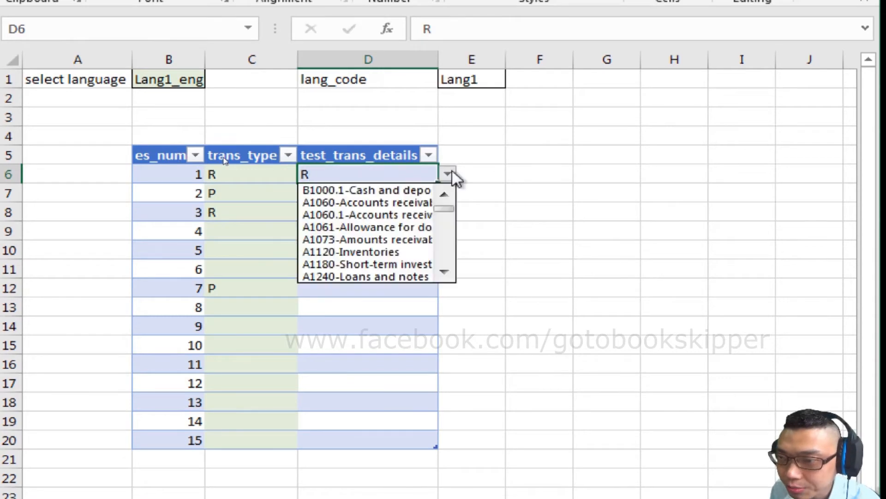
- Enter Accounts in D6 to filter its account dropdown, view the matching choices, and clear the cell
{"action": "double_click", "coordinate": [308, 173]}
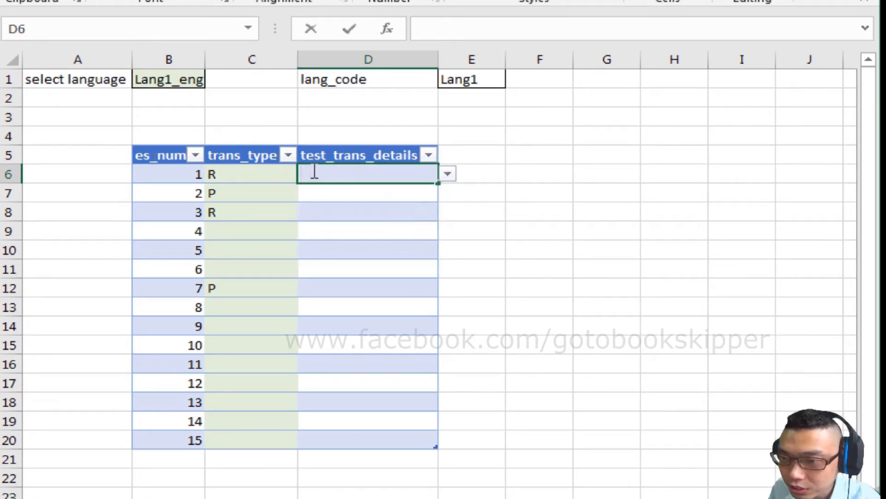
{"action": "type", "text": "Account"}
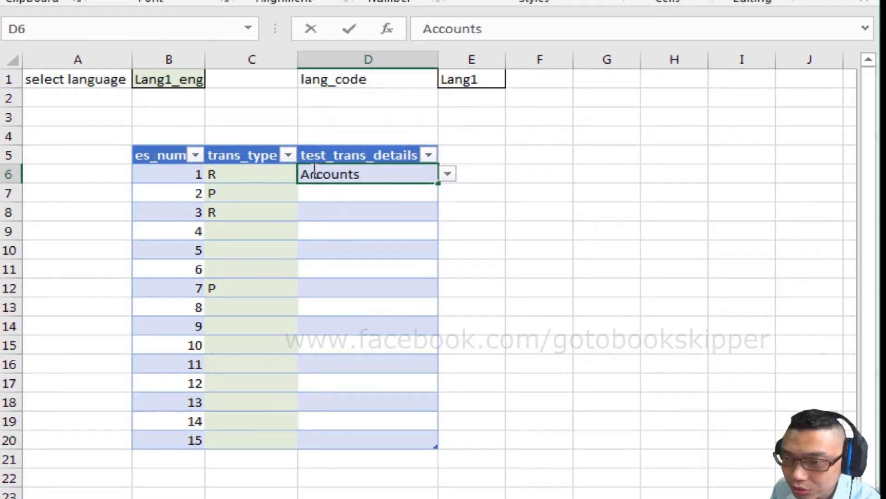
{"action": "type", "text": "s"}
{"action": "left_click", "coordinate": [447, 175]}
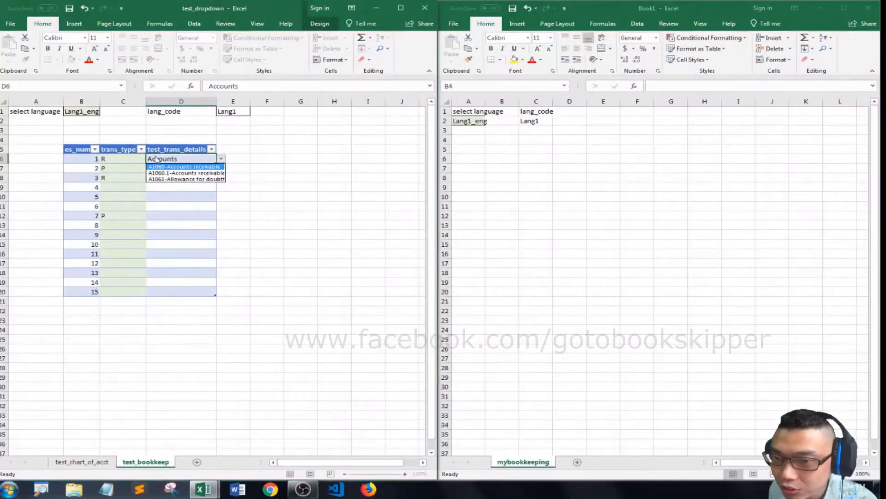
{"action": "key", "text": "Escape"}
{"action": "key", "text": "Delete"}
- Enter the column header my_trans_num in cell B5 of mybookkeeping
{"action": "left_click", "coordinate": [470, 147]}
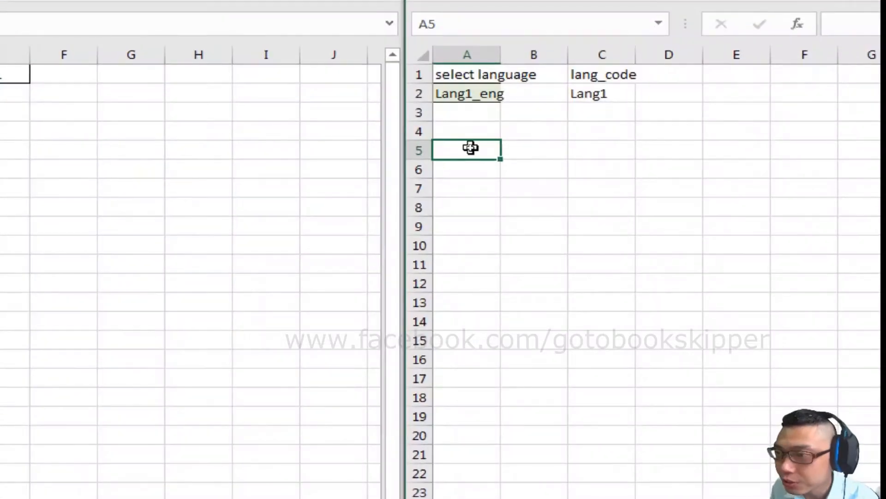
{"action": "left_click", "coordinate": [504, 148]}
{"action": "type", "text": "t"}
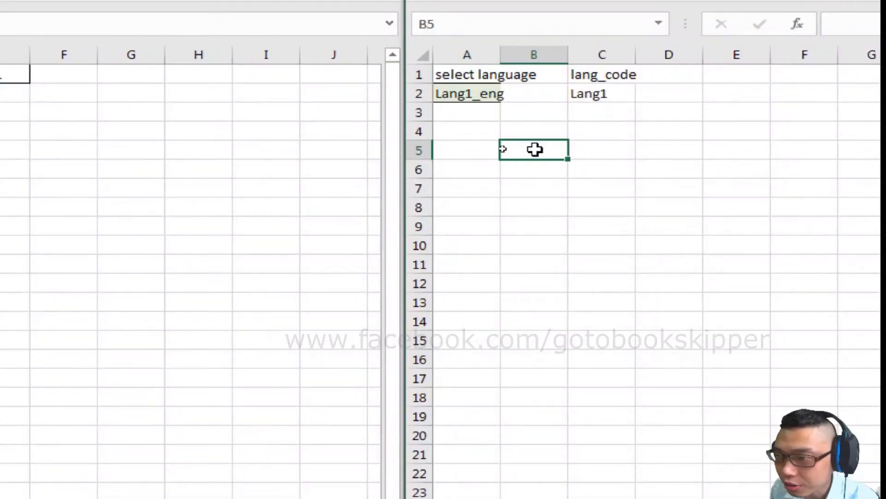
{"action": "key", "text": "BackSpace"}
{"action": "type", "text": "my"}
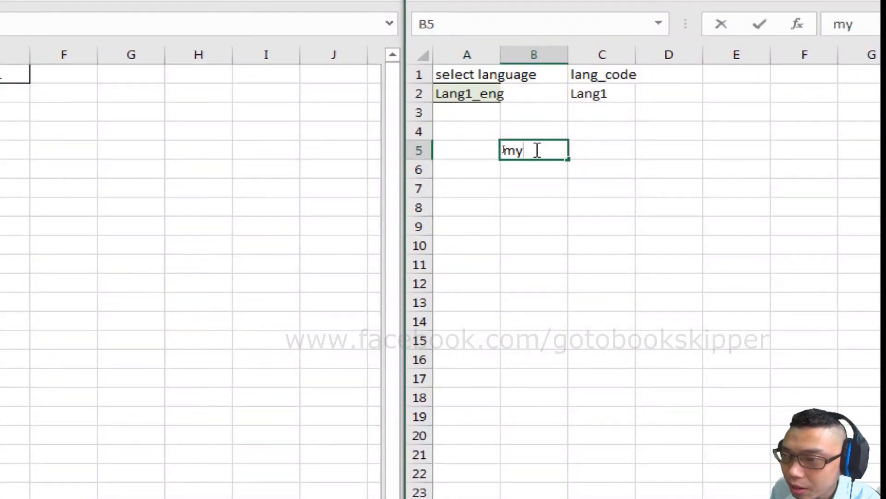
{"action": "type", "text": "_trasn"}
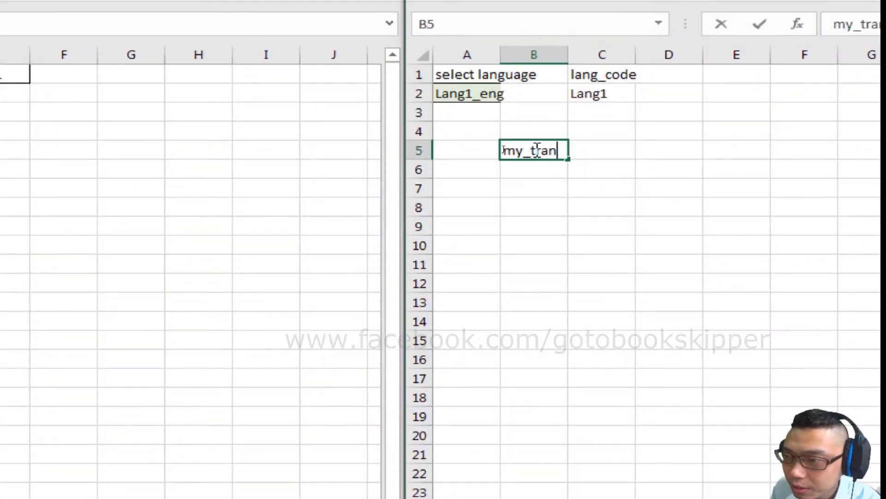
{"action": "type", "text": "_num"}
{"action": "key", "text": "Tab"}
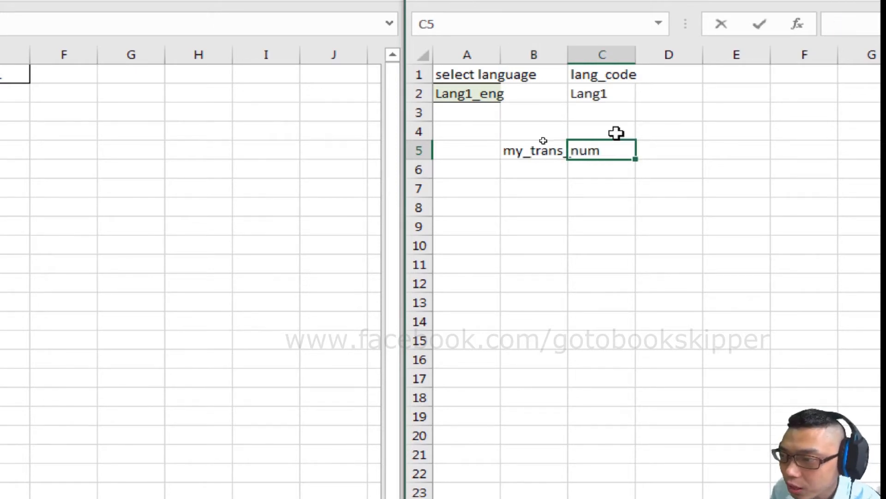
- Enter the column headers my_trans_type in C5 and my_acct_selection in D5 of mybookkeeping
{"action": "type", "text": "my_trans_typ"}
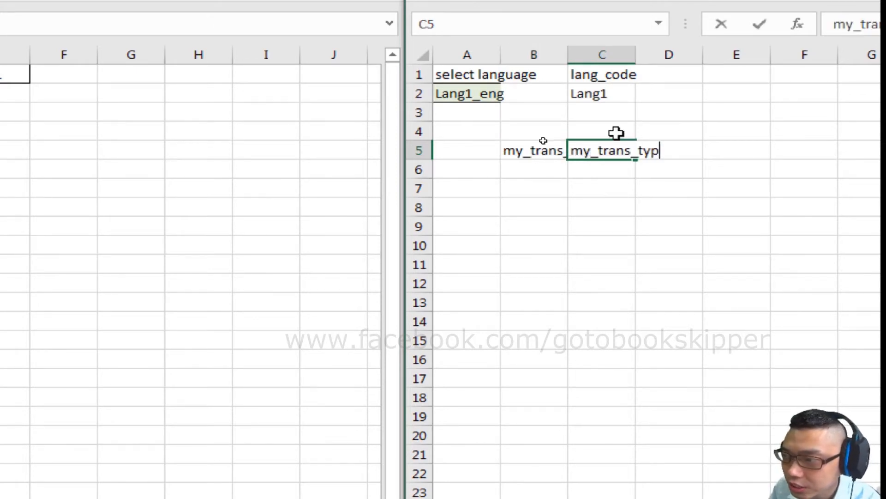
{"action": "type", "text": "e"}
{"action": "key", "text": "Tab"}
{"action": "type", "text": "my_ac"}
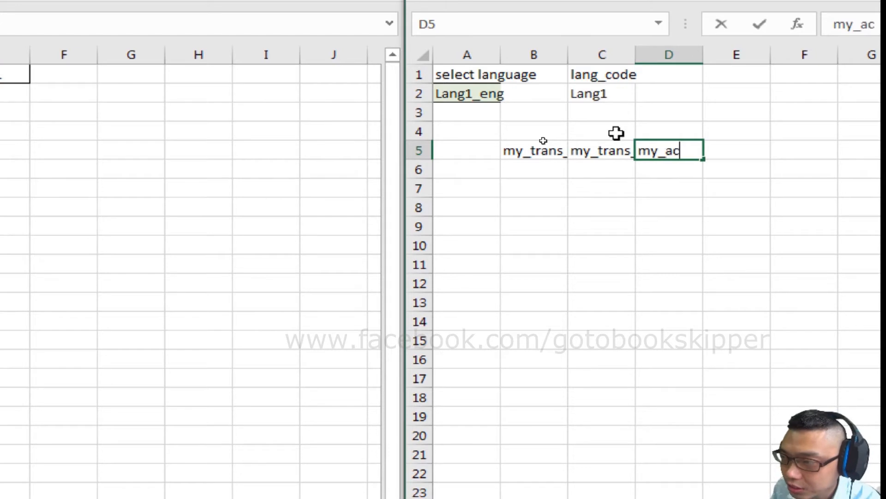
{"action": "type", "text": "ct_select"}
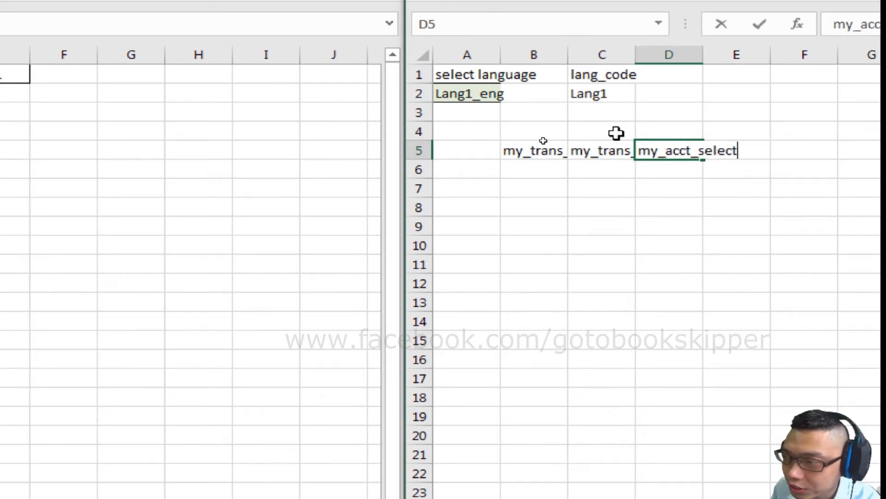
{"action": "type", "text": "ion"}
{"action": "key", "text": "Return"}
- Convert the range B5:D14 into a table that uses row 5 as its headers
{"action": "key", "text": "Left"}
{"action": "key", "text": "Left"}
{"action": "key", "text": "Up"}
{"action": "key", "text": "shift+Right"}
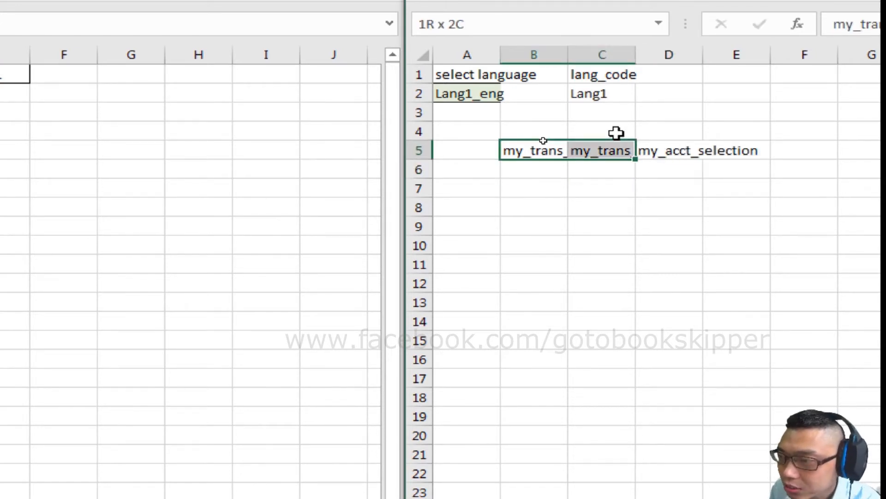
{"action": "key", "text": "shift+Right"}
{"action": "key", "text": "shift+Down"}
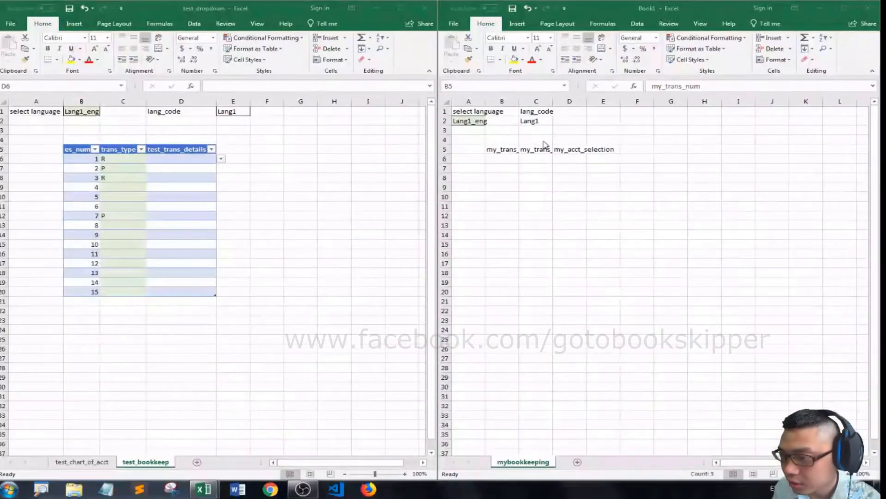
{"action": "key", "text": "shift+Down"}
{"action": "key", "text": "shift+Down"}
{"action": "key", "text": "shift+Down"}
{"action": "key", "text": "shift+Down"}
{"action": "key", "text": "shift+Down"}
{"action": "key", "text": "shift+Down"}
{"action": "key", "text": "shift+Down"}
{"action": "key", "text": "shift+Down"}
{"action": "key", "text": "ctrl+t"}
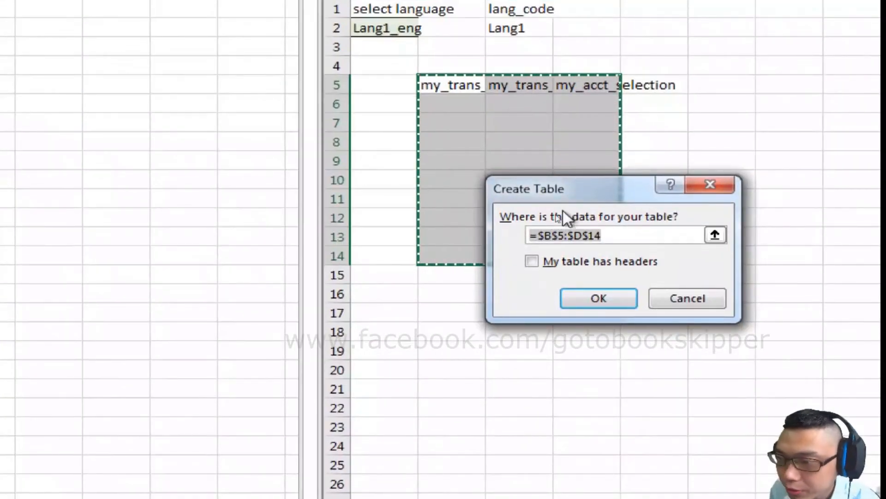
{"action": "left_click", "coordinate": [531, 262]}
{"action": "left_click", "coordinate": [599, 299]}
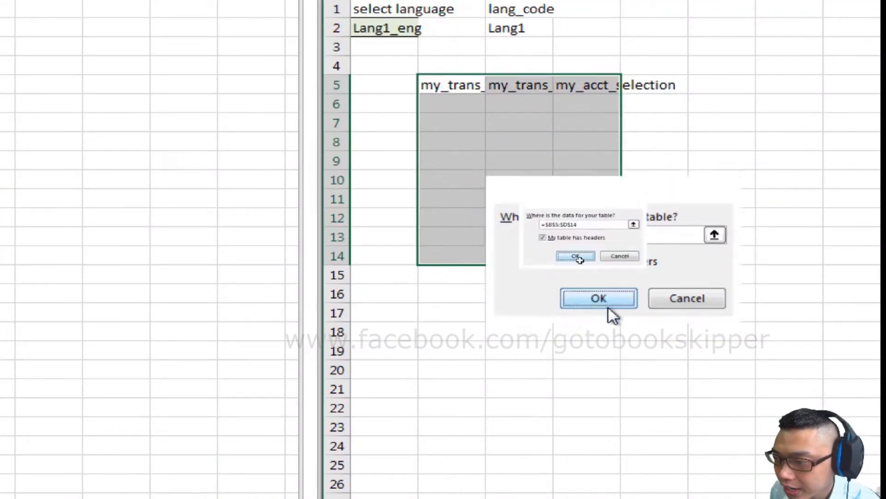
- Fill the my_trans_num column with running reference numbers by entering the formula ="ref"&ROWS($B$6:B6) in B6
{"action": "left_click", "coordinate": [478, 104]}
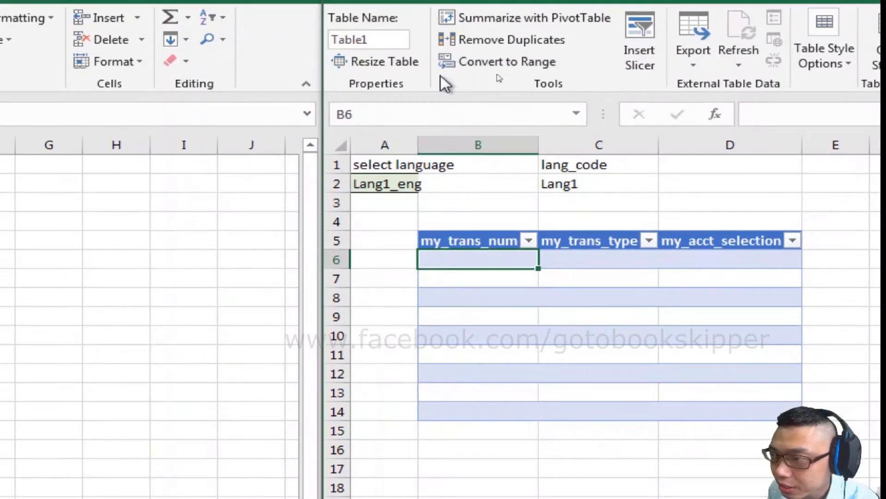
{"action": "key", "text": "F2"}
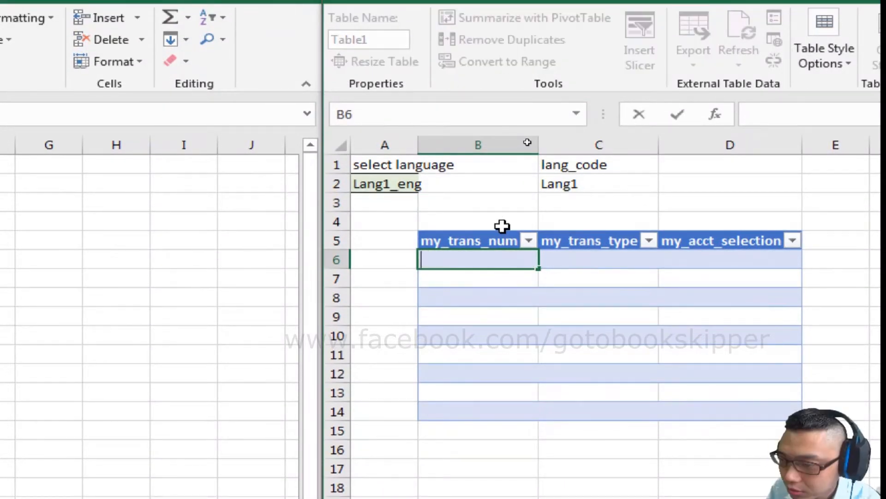
{"action": "type", "text": "=\"ref\"{"}
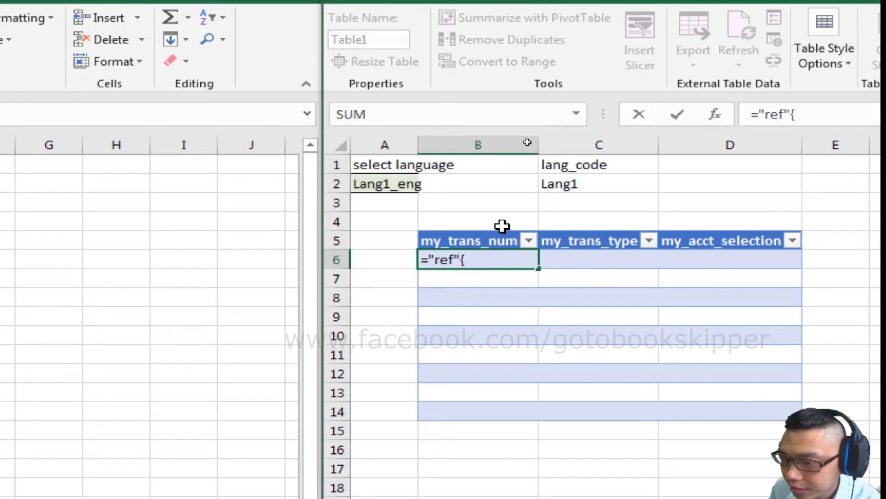
{"action": "key", "text": "BackSpace"}
{"action": "type", "text": "&rows("}
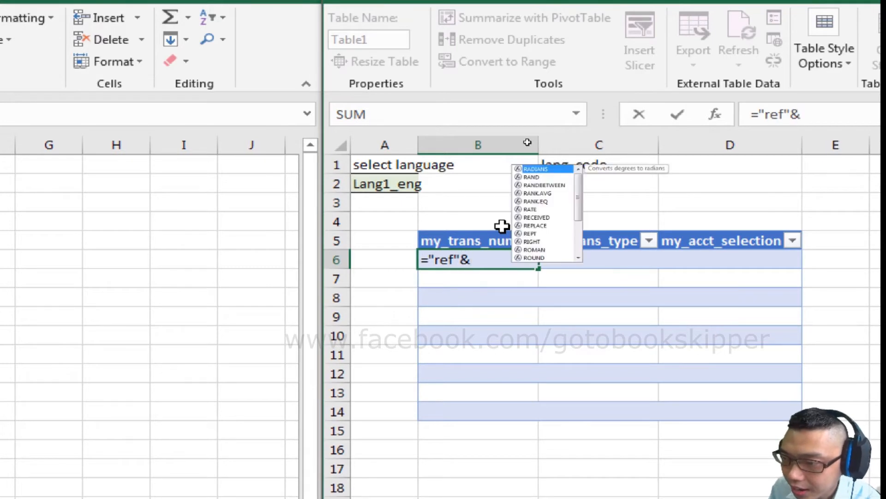
{"action": "type", "text": "6"}
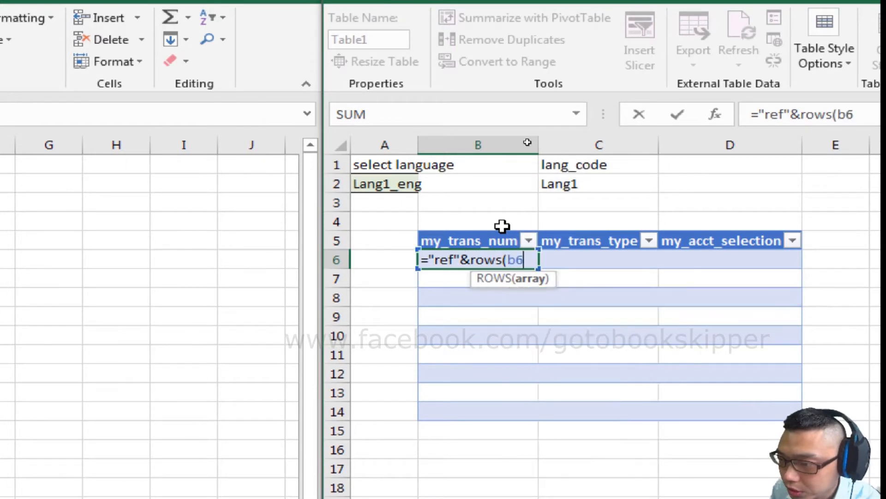
{"action": "key", "text": "F4"}
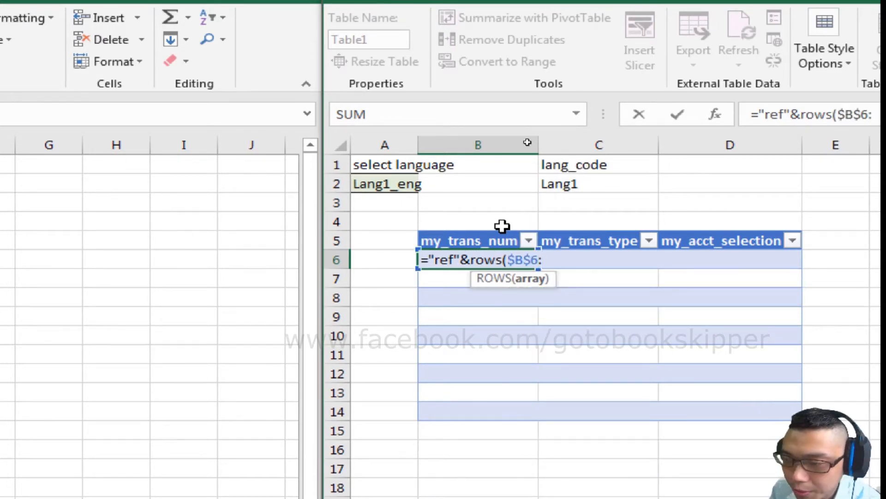
{"action": "type", "text": ":b6"}
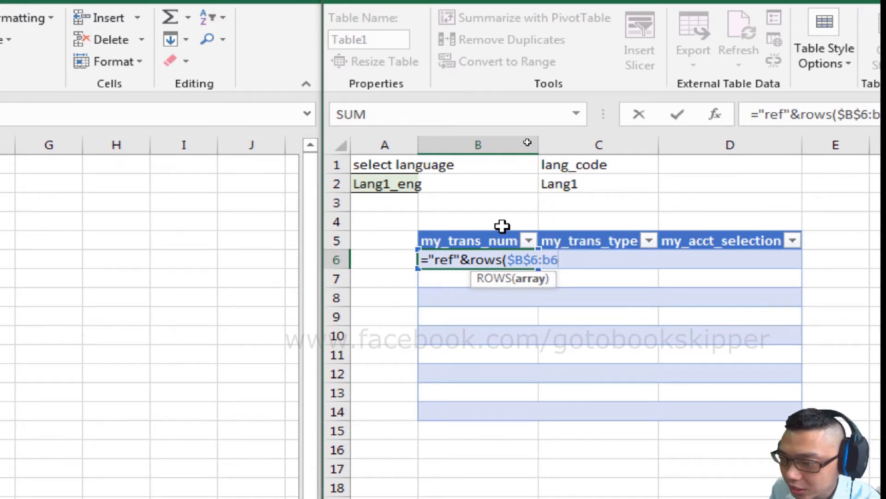
{"action": "key", "text": "Return"}
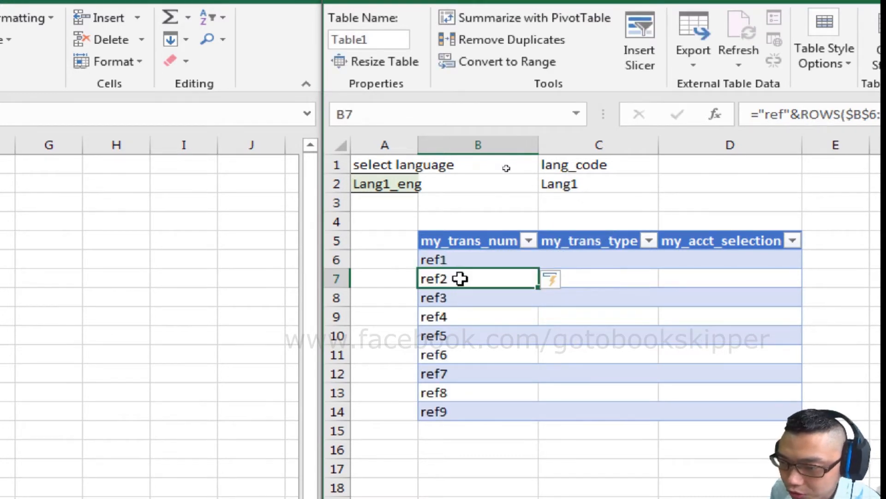
- Add list data validation with the source P,R,B to C6 under my_trans_type
{"action": "left_click", "coordinate": [626, 264]}
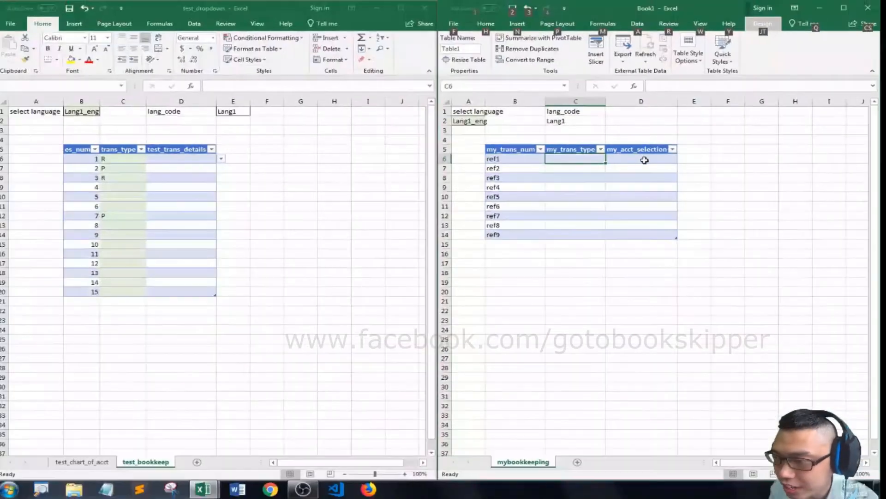
{"action": "key", "text": "d"}
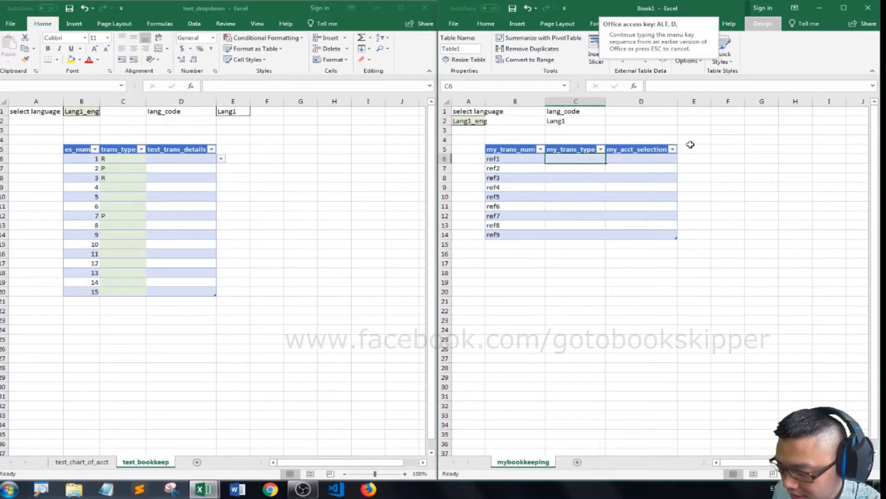
{"action": "key", "text": "l"}
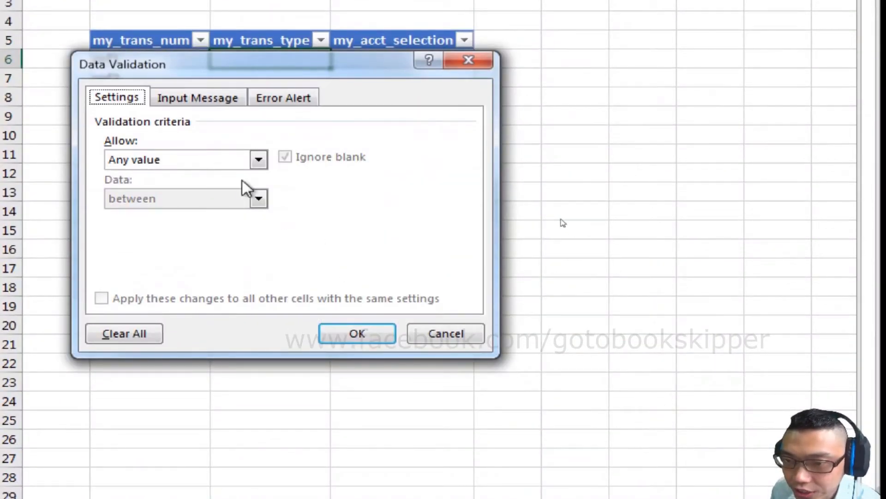
{"action": "left_click", "coordinate": [259, 160]}
{"action": "left_click", "coordinate": [127, 212]}
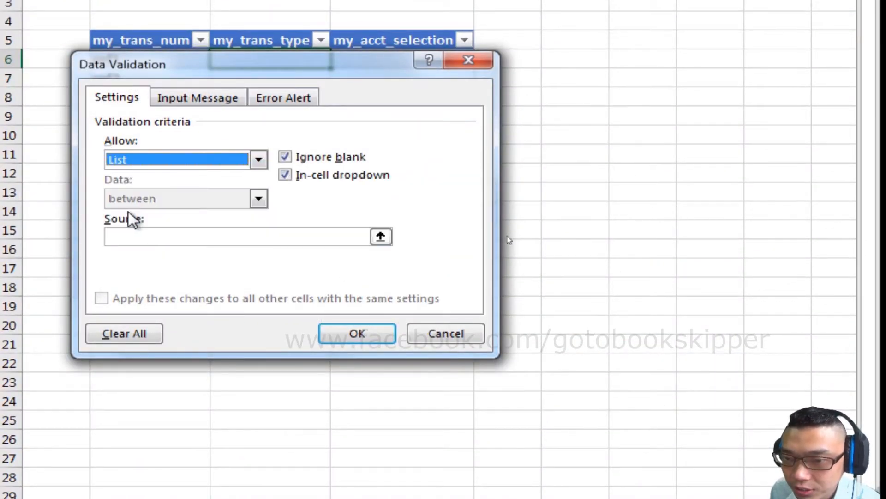
{"action": "left_click", "coordinate": [150, 236]}
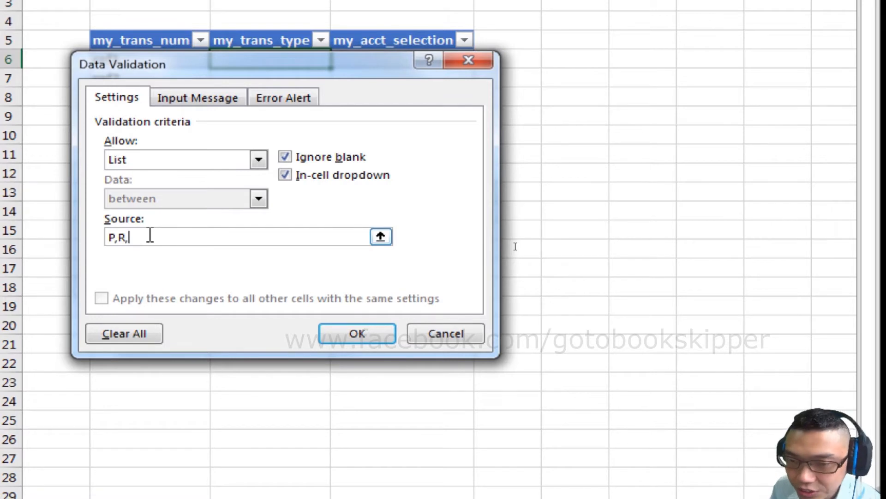
{"action": "left_click", "coordinate": [339, 336]}
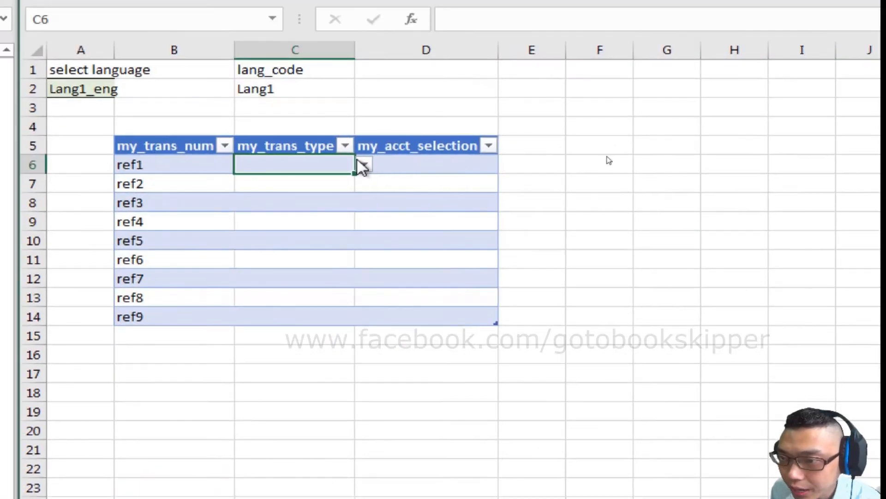
- Test the my_trans_type dropdown in C6 by picking an entry, and clear the cell
{"action": "left_click", "coordinate": [339, 142]}
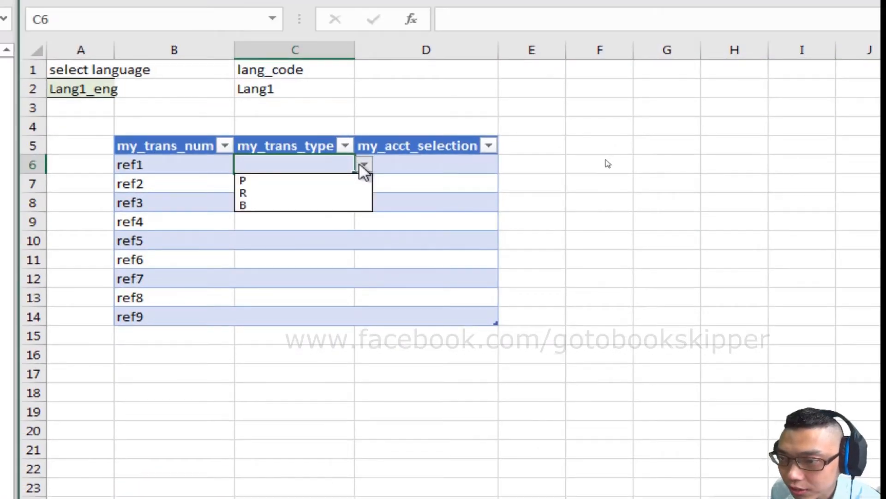
{"action": "left_click", "coordinate": [305, 185]}
{"action": "key", "text": "Delete"}
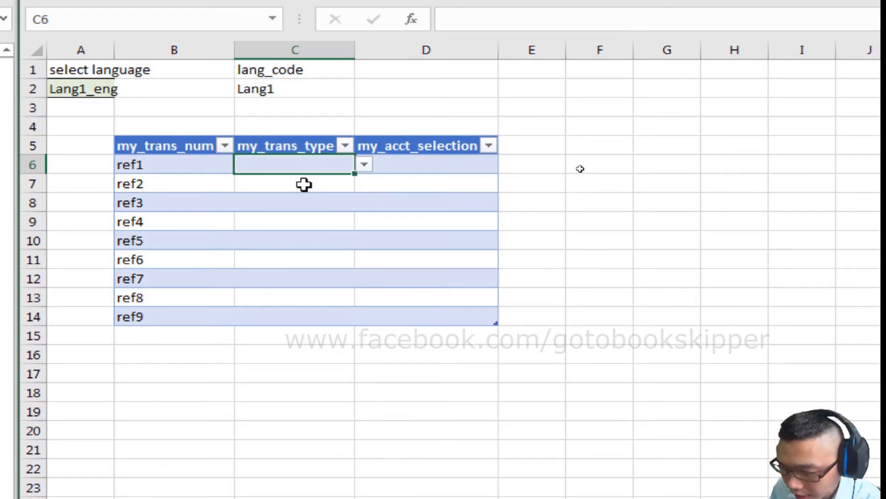
- Copy the dropdown cell C6 down the whole my_trans_type column to C14
{"action": "key", "text": "ctrl+c"}
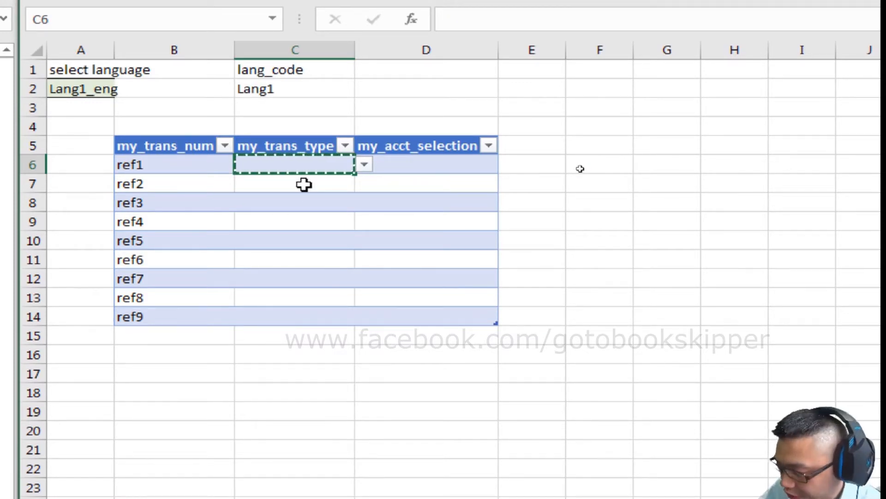
{"action": "key", "text": "ctrl+shift+Down"}
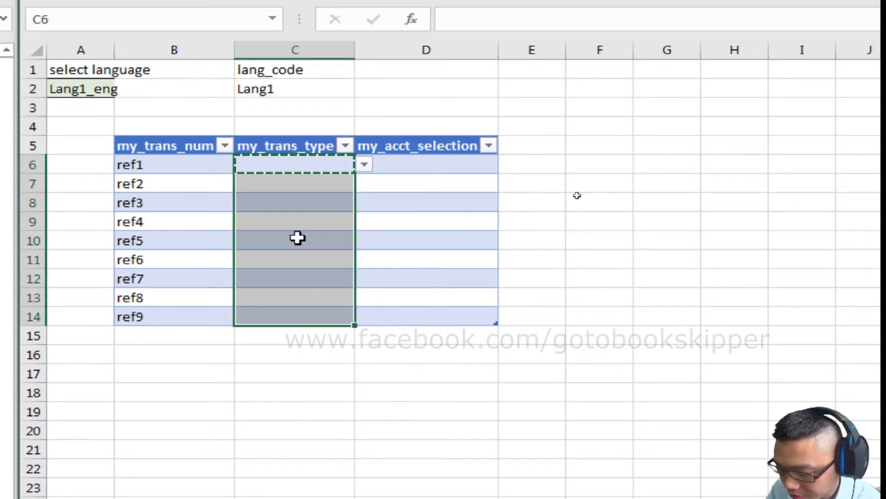
{"action": "key", "text": "ctrl+v"}
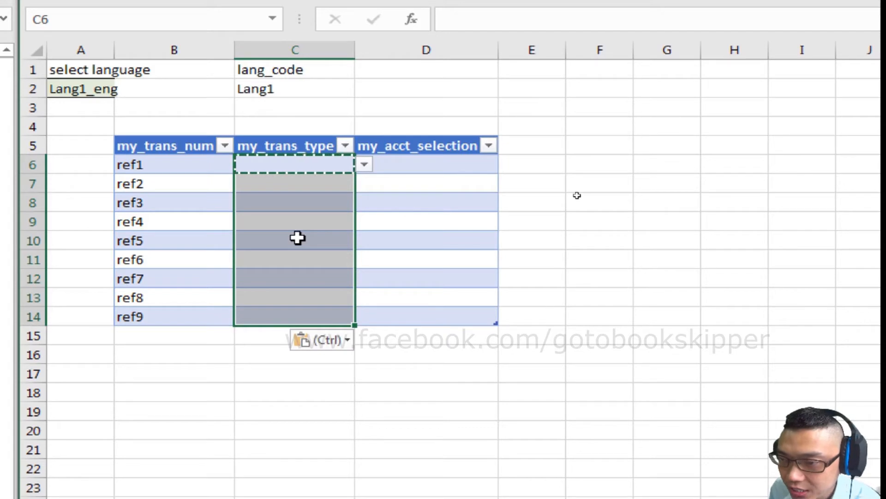
- Set my_trans_type for the ref3 row to P from its dropdown and select D6 under my_acct_selection
{"action": "key", "text": "Down"}
{"action": "key", "text": "Down"}
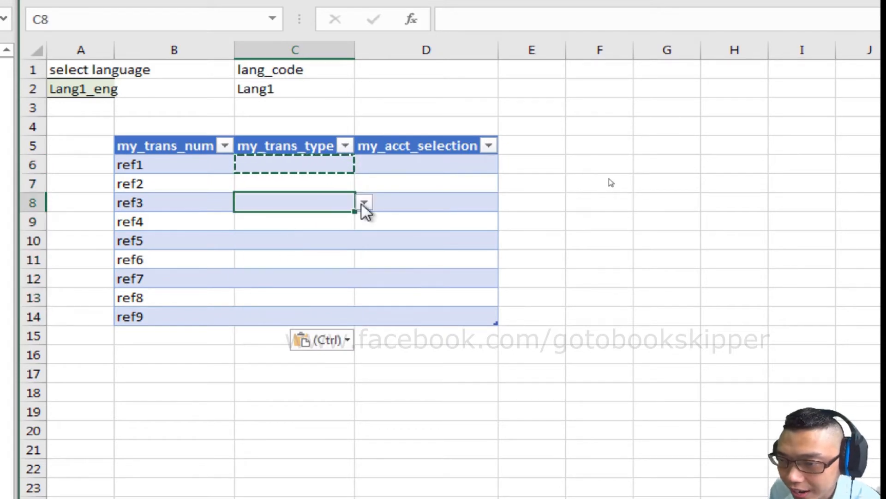
{"action": "left_click", "coordinate": [364, 203]}
{"action": "key", "text": "Down"}
{"action": "key", "text": "Return"}
{"action": "key", "text": "Up"}
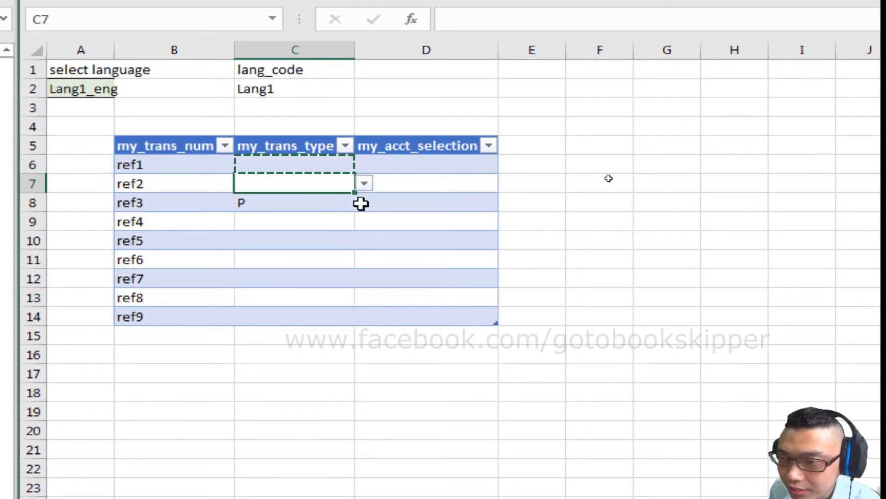
{"action": "key", "text": "Up"}
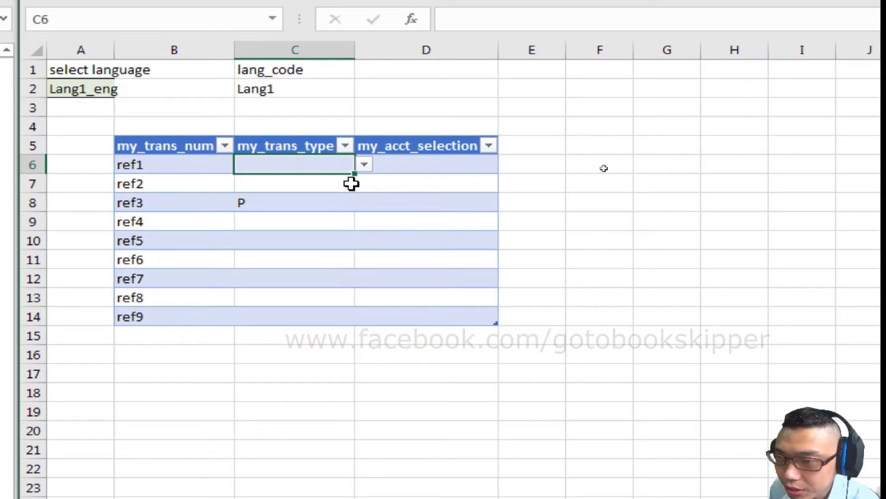
{"action": "key", "text": "Right"}
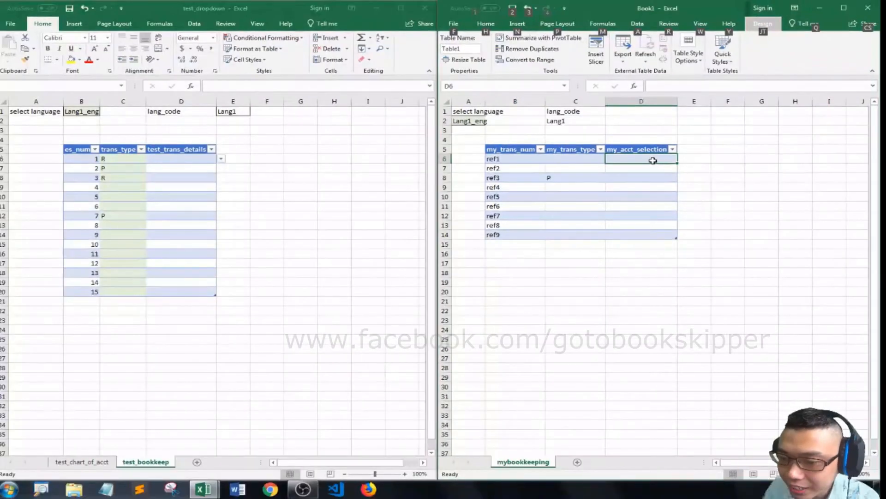
- Bring up the test_chart_of_acct reference sheet, and add a new sheet named mychartofacct to Book1
{"action": "left_click", "coordinate": [84, 460]}
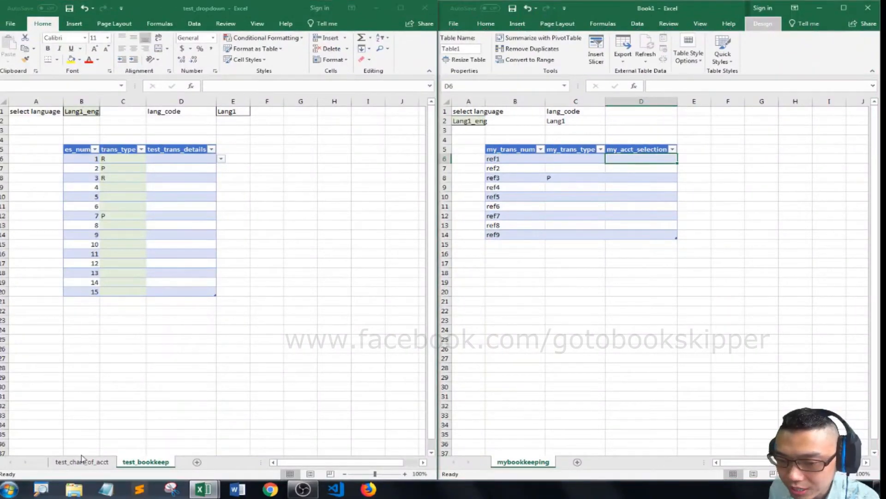
{"action": "left_click", "coordinate": [81, 461]}
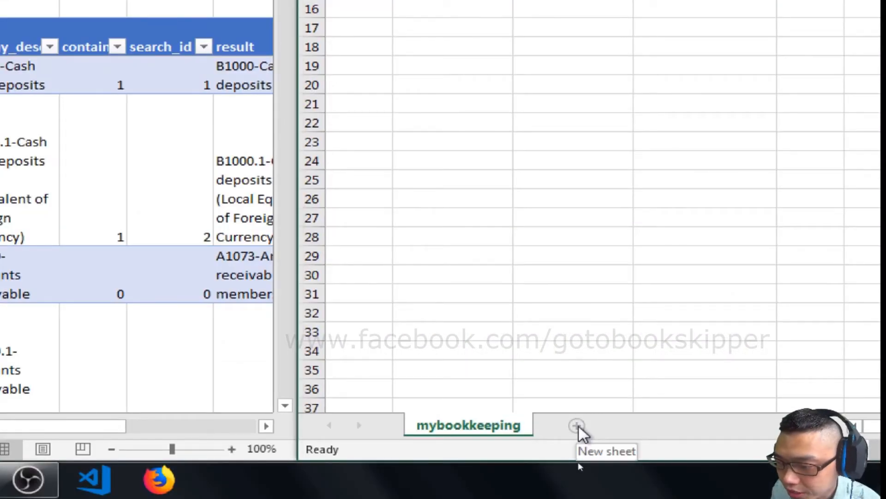
{"action": "left_click", "coordinate": [578, 427]}
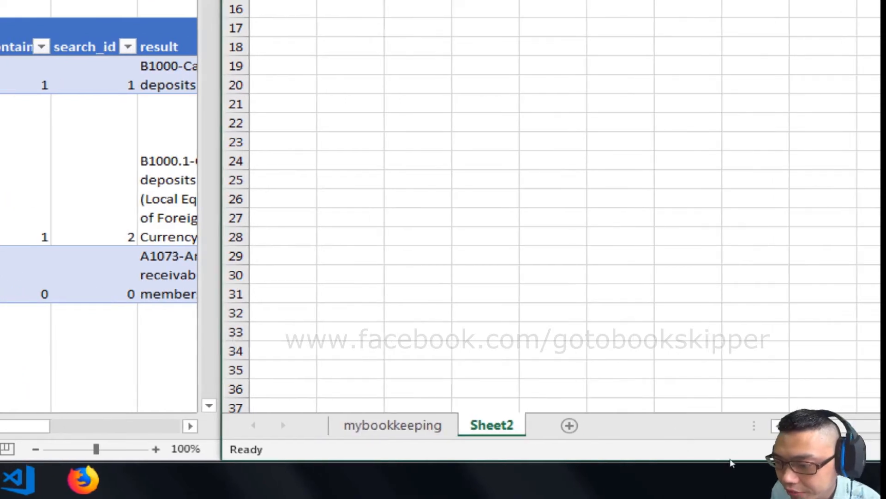
{"action": "double_click", "coordinate": [511, 426]}
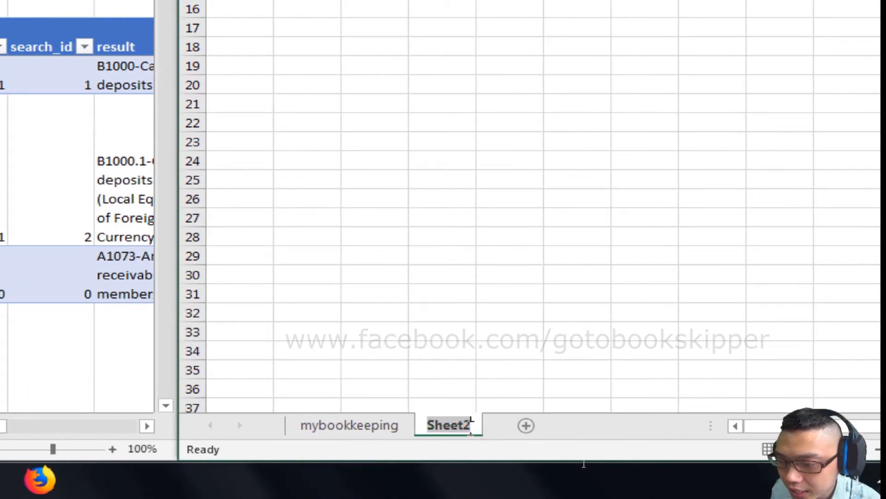
{"action": "type", "text": "my"}
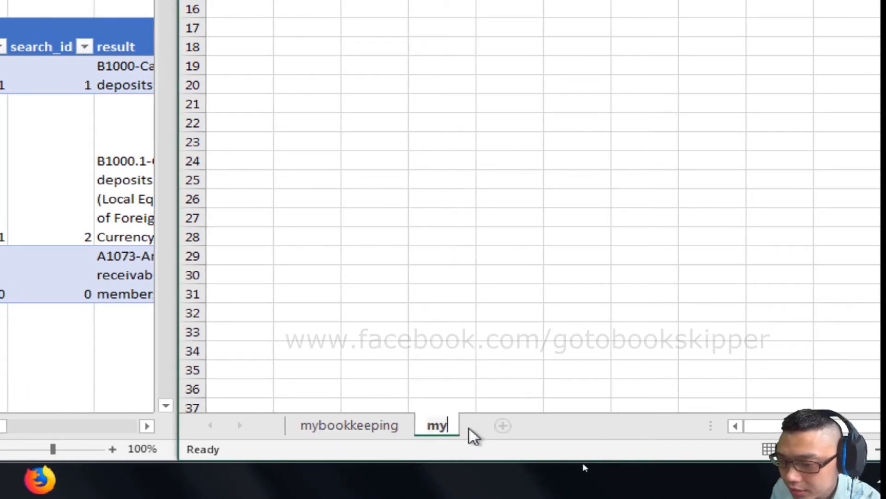
{"action": "type", "text": "chartofacct"}
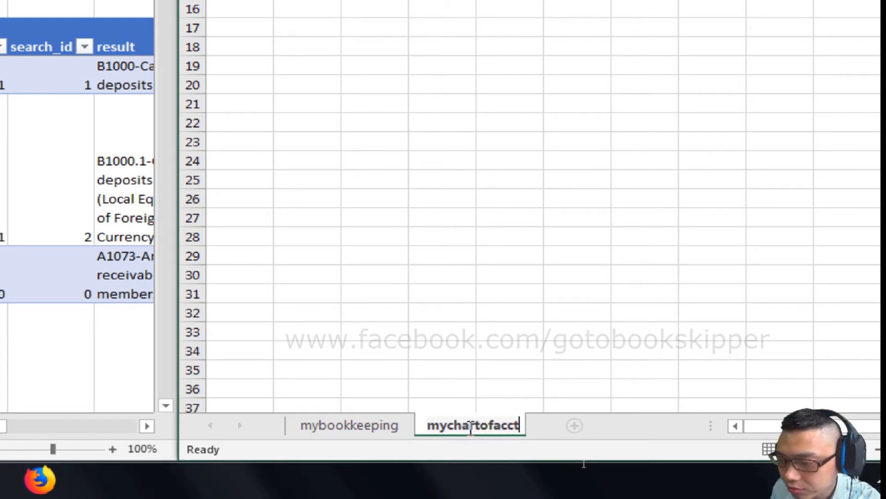
{"action": "key", "text": "Return"}
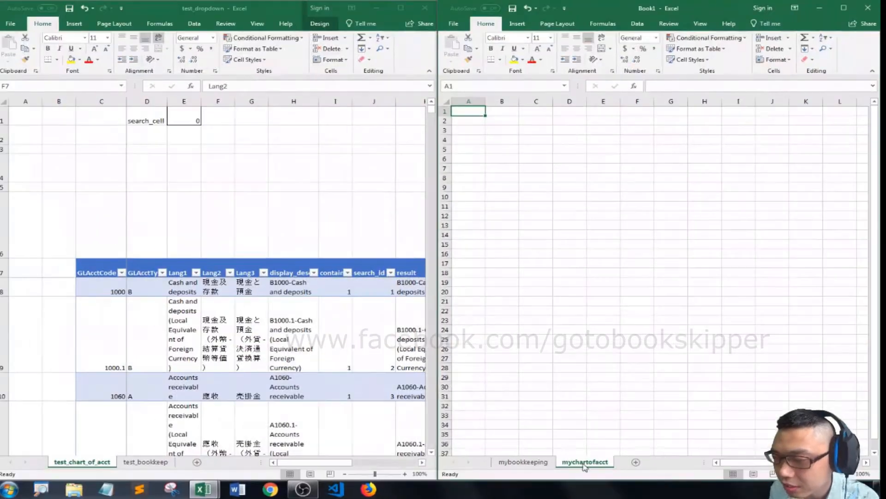
- Following the reference table's GLAcctCode column, enter the header my_gl_acct_code in B7 of mychartofacct
{"action": "left_click", "coordinate": [95, 265]}
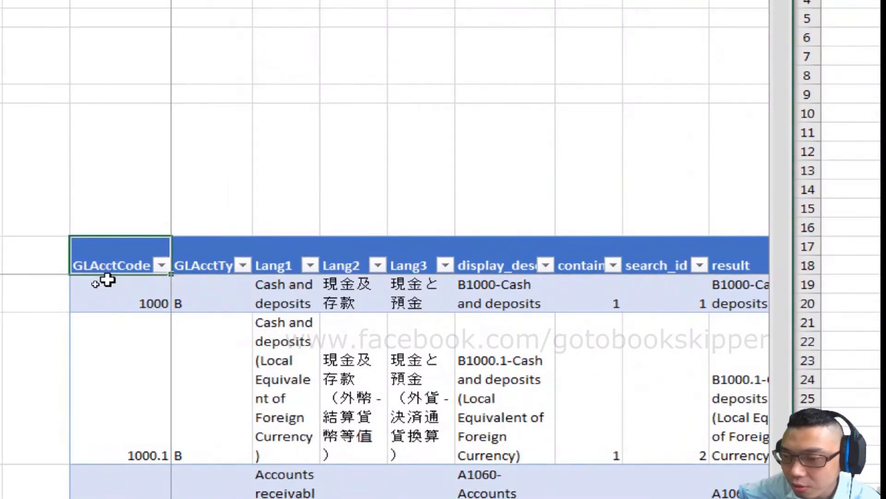
{"action": "scroll", "coordinate": [109, 406], "scroll_direction": "down", "scroll_amount": 2}
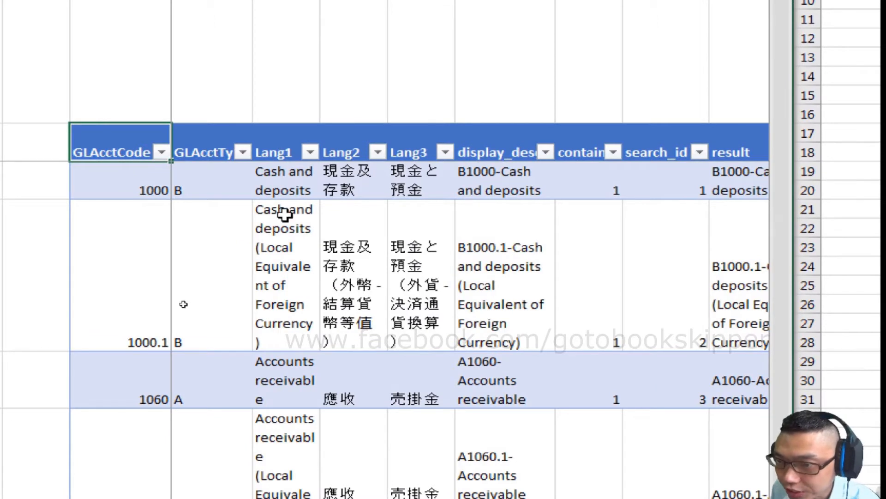
{"action": "left_click", "coordinate": [215, 157]}
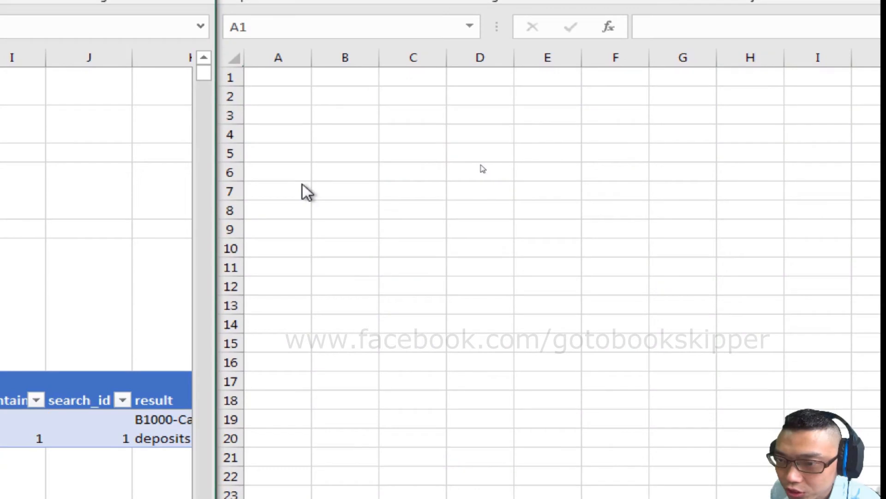
{"action": "left_click", "coordinate": [302, 184]}
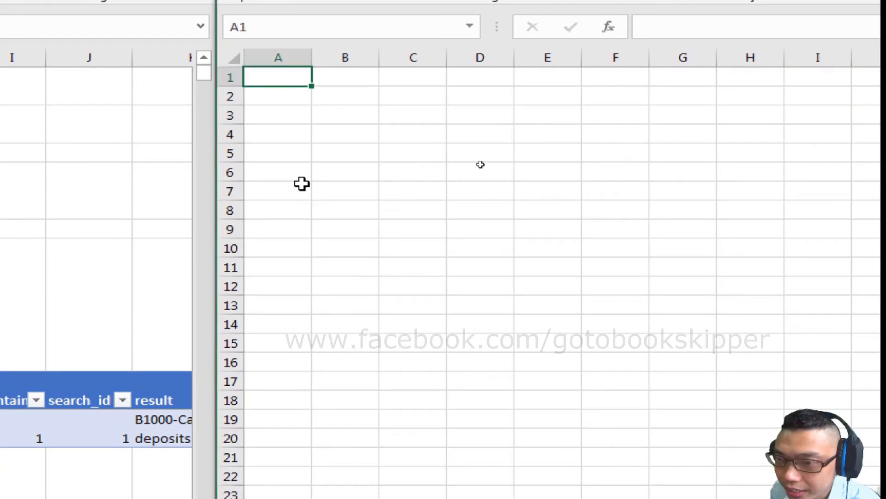
{"action": "left_click", "coordinate": [302, 184]}
{"action": "key", "text": "Right"}
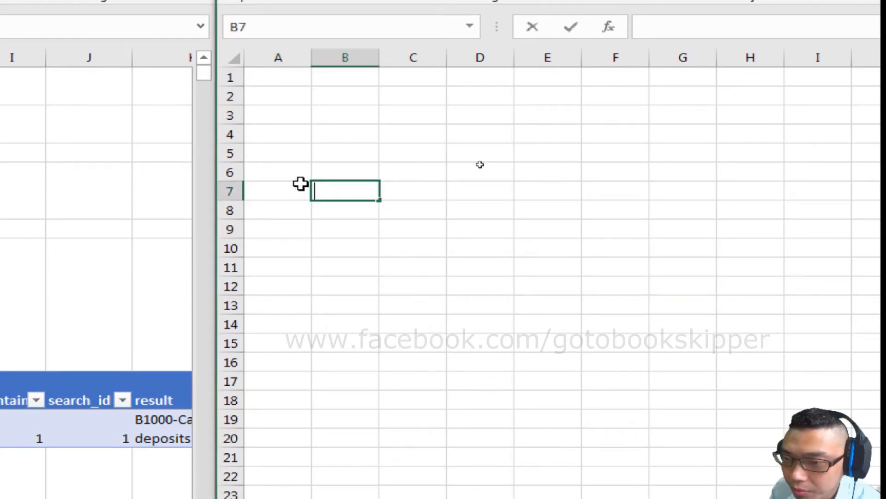
{"action": "type", "text": "my_gl"}
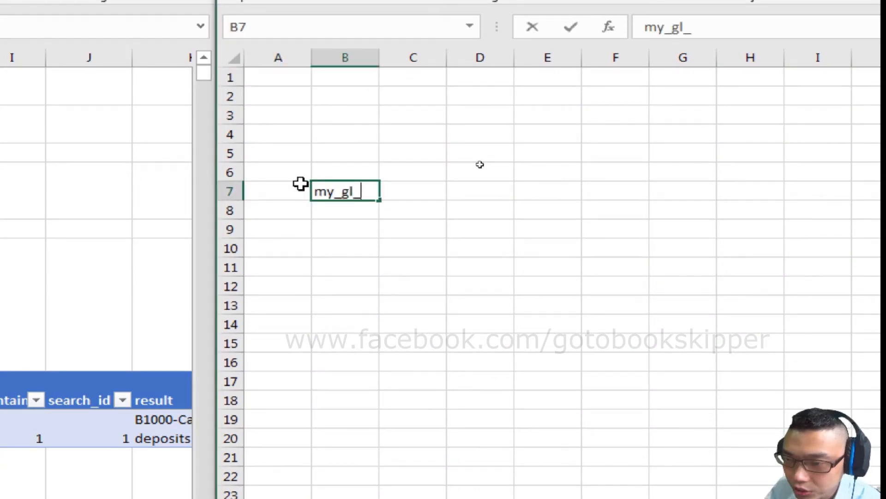
{"action": "type", "text": "_acct_"}
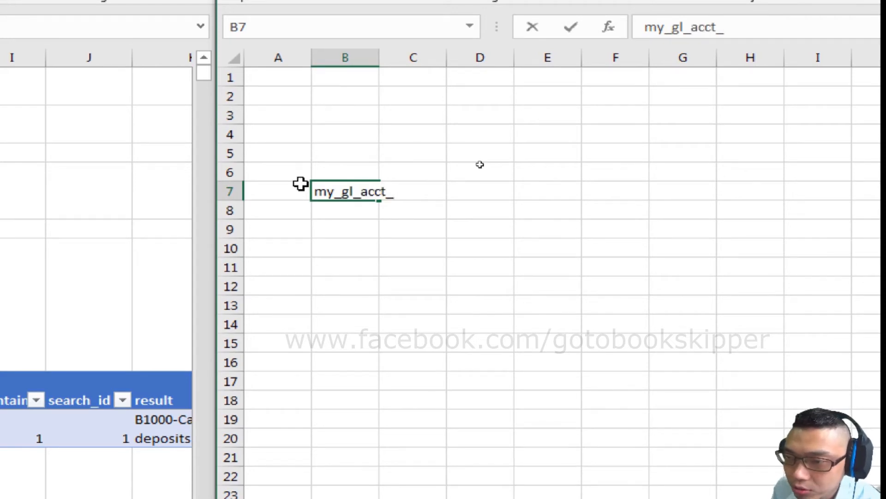
{"action": "type", "text": "code"}
{"action": "key", "text": "Right"}
- Enter the language headers Lang1, Lang2 and Lang3 in C7 to E7
{"action": "type", "text": "Lang1"}
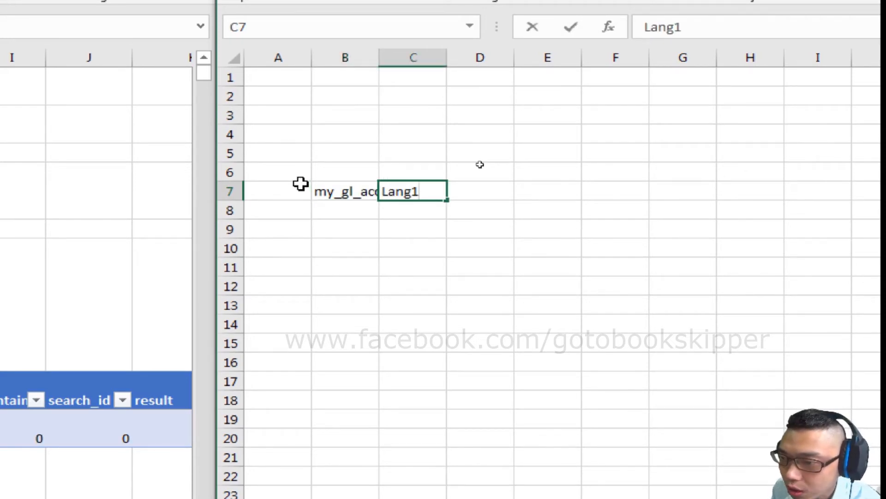
{"action": "key", "text": "Right"}
{"action": "type", "text": "Lang2"}
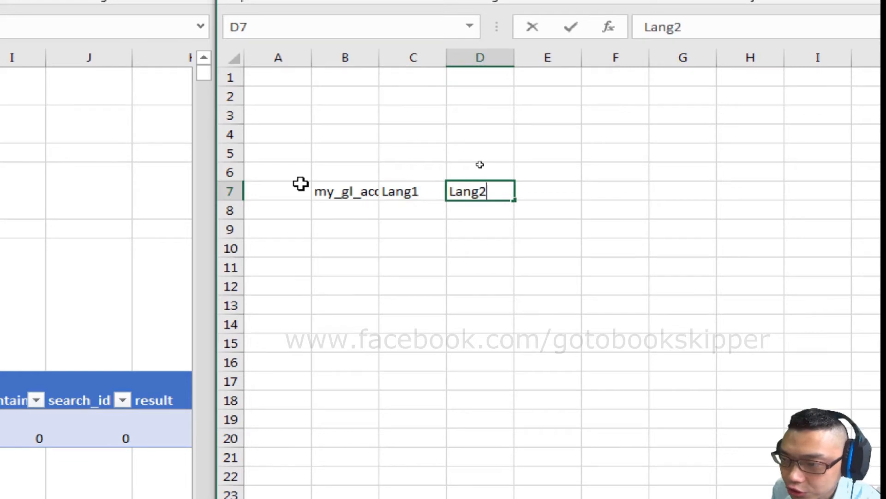
{"action": "key", "text": "Right"}
{"action": "type", "text": "Lange"}
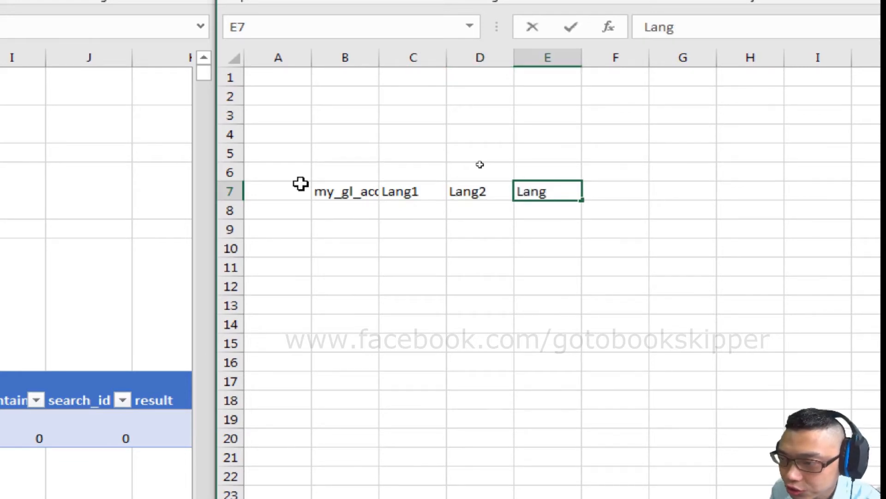
{"action": "type", "text": "3"}
{"action": "key", "text": "ctrl+Left"}
- Copy all GLAcctCode values from test_chart_of_acct into mychartofacct, starting at B8 under my_gl_acct_code
{"action": "left_click", "coordinate": [96, 252]}
{"action": "key", "text": "Down"}
{"action": "key", "text": "Down"}
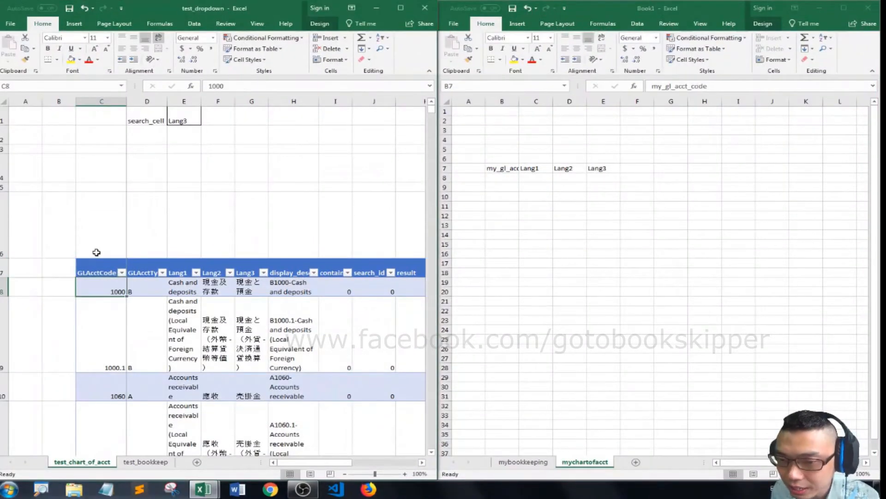
{"action": "key", "text": "ctrl+shift+Down"}
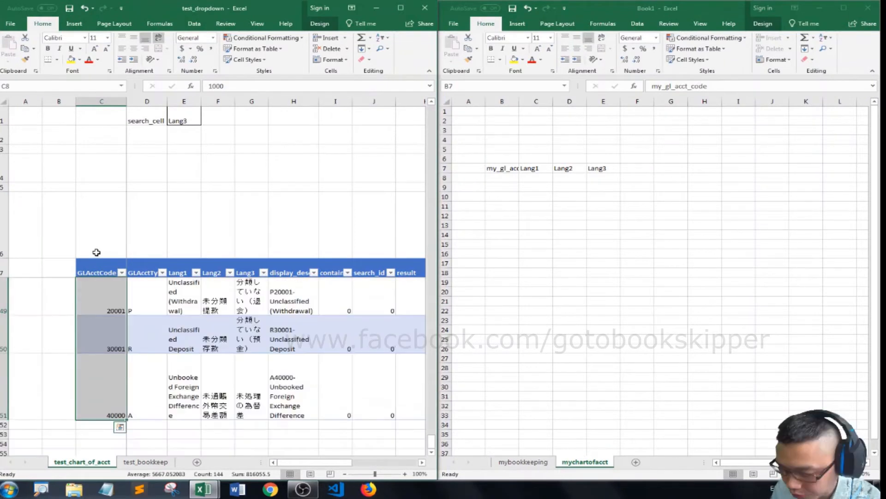
{"action": "key", "text": "ctrl+c"}
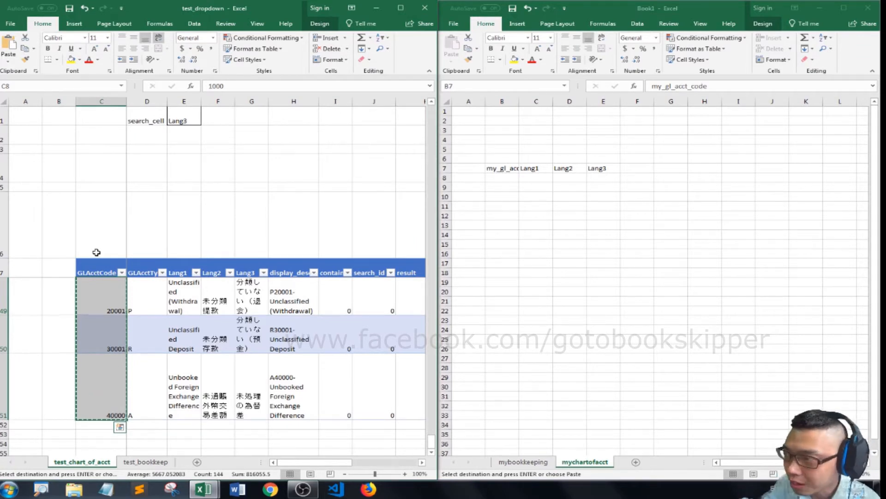
{"action": "left_click", "coordinate": [508, 175]}
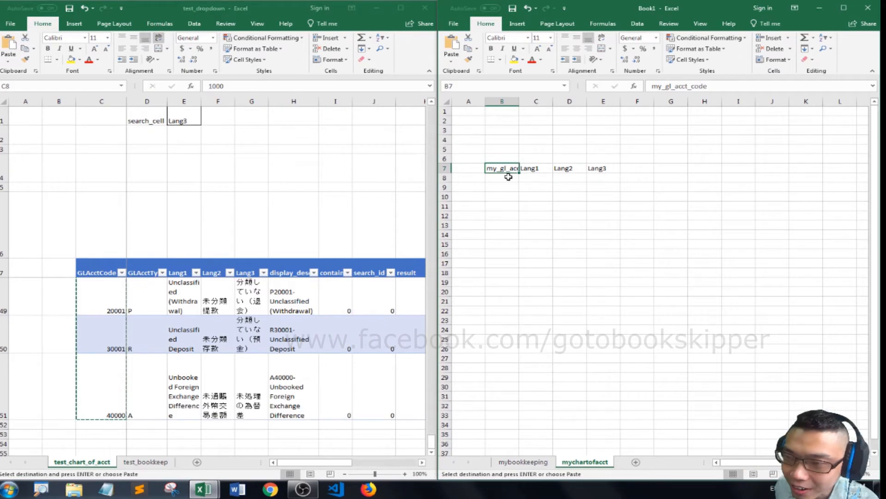
{"action": "left_click", "coordinate": [508, 176]}
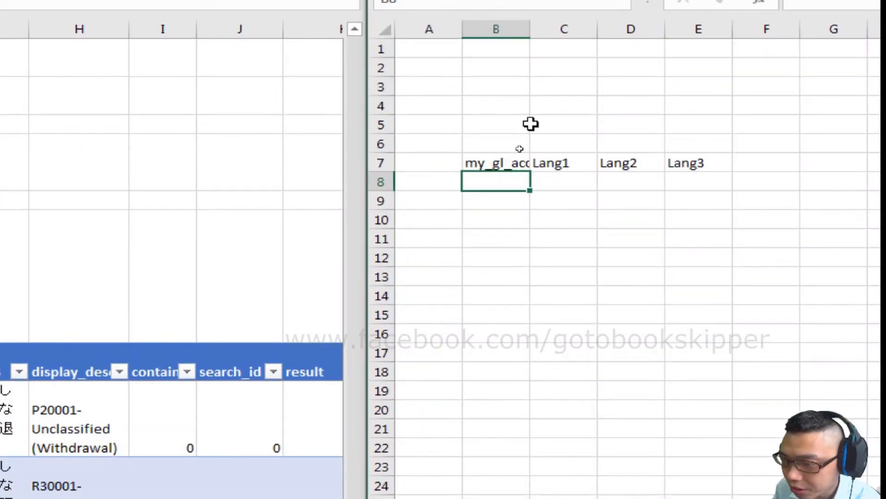
{"action": "key", "text": "ctrl+v"}
{"action": "key", "text": "Up"}
{"action": "key", "text": "Down"}
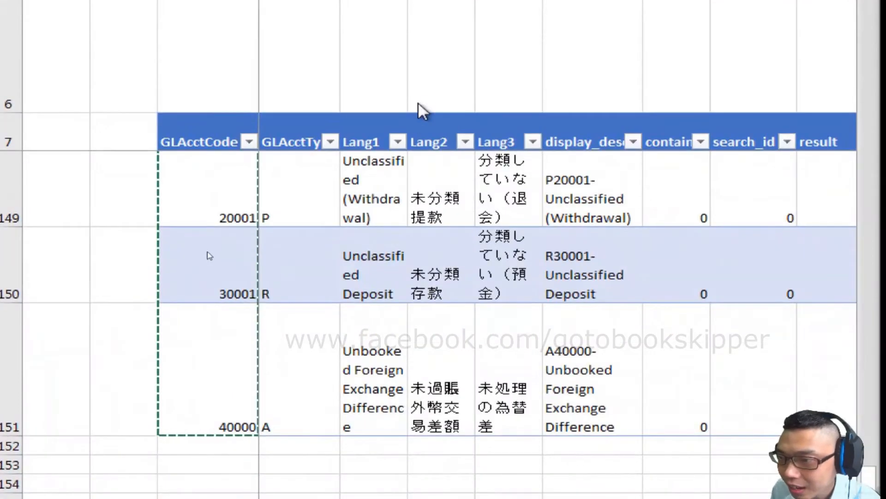
- Copy all Lang1, Lang2 and Lang3 account descriptions from test_chart_of_acct into mychartofacct, starting at C8
{"action": "left_click", "coordinate": [424, 98]}
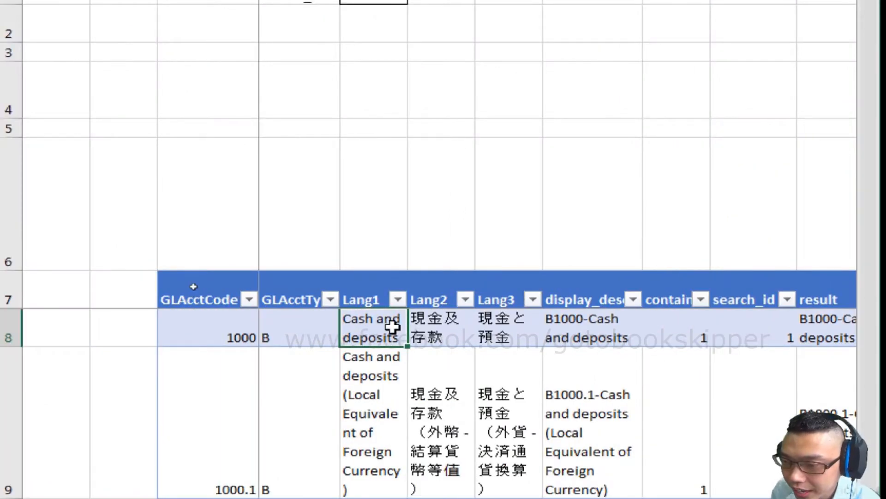
{"action": "key", "text": "shift+Right"}
{"action": "key", "text": "shift+Right"}
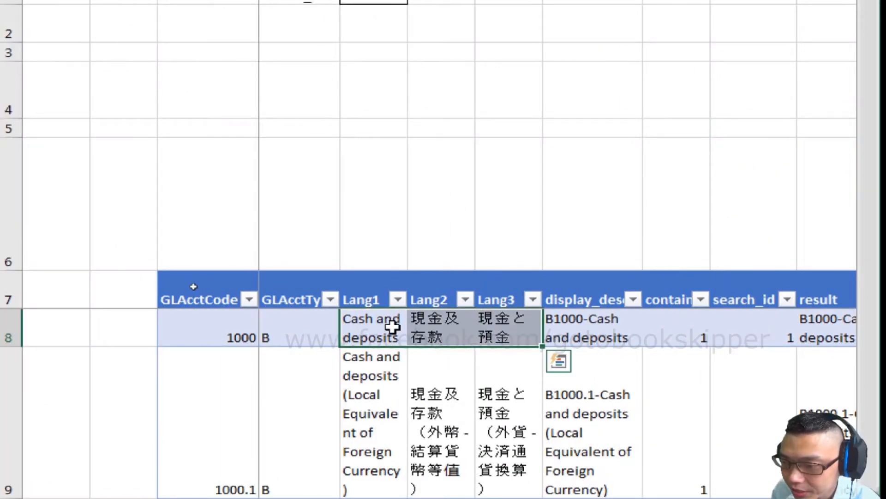
{"action": "key", "text": "ctrl+shift+Down"}
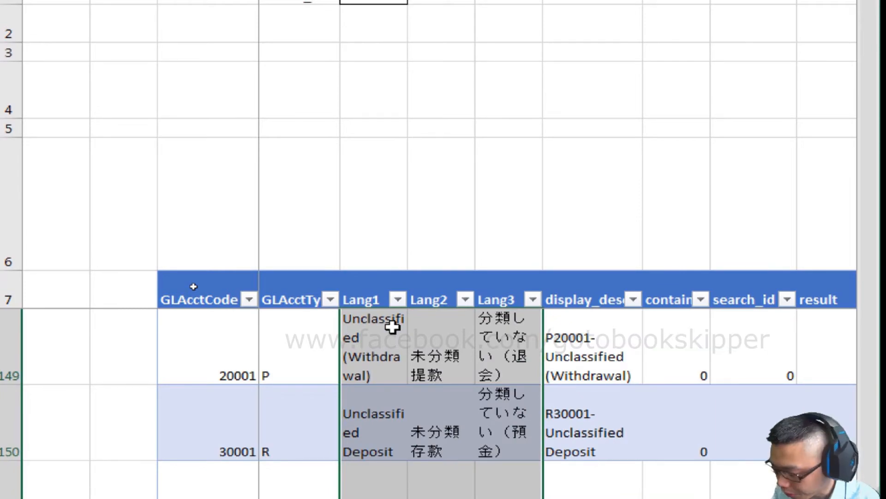
{"action": "key", "text": "ctrl+c"}
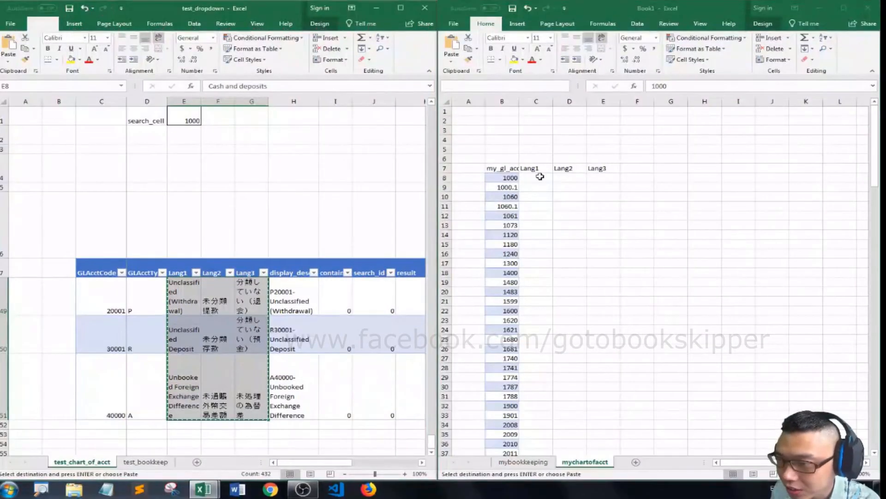
{"action": "left_click", "coordinate": [540, 176]}
{"action": "key", "text": "ctrl+v"}
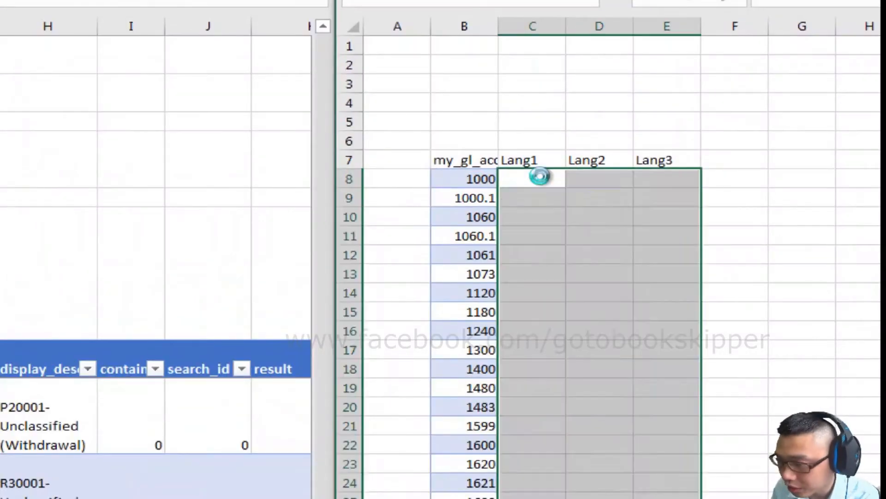
- Convert the range B7:E151 on mychartofacct into a table with headers
{"action": "key", "text": "Up"}
{"action": "key", "text": "Up"}
{"action": "key", "text": "Down"}
{"action": "key", "text": "Left"}
{"action": "key", "text": "shift+Right"}
{"action": "key", "text": "shift+Right"}
{"action": "key", "text": "shift+Right"}
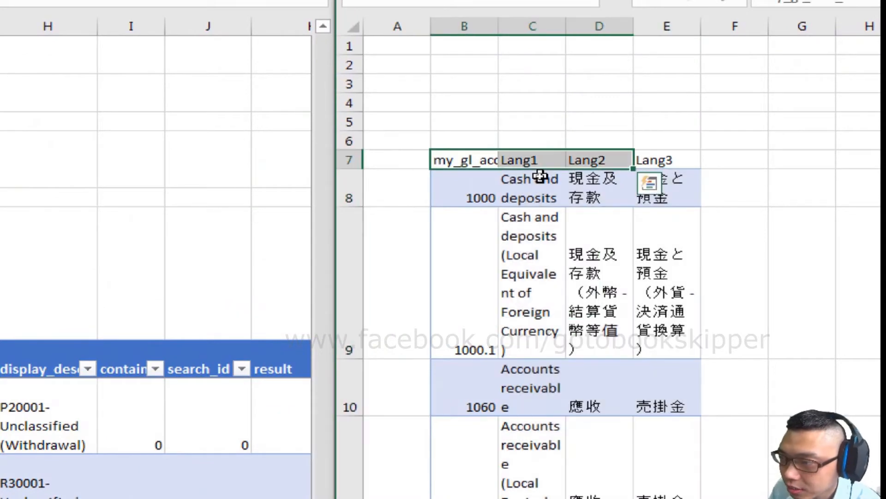
{"action": "key", "text": "ctrl+shift+Down"}
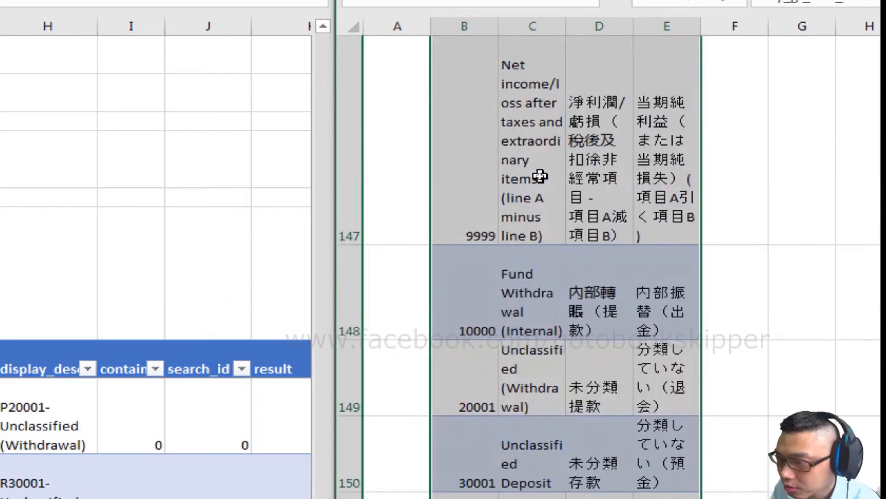
{"action": "key", "text": "ctrl+t"}
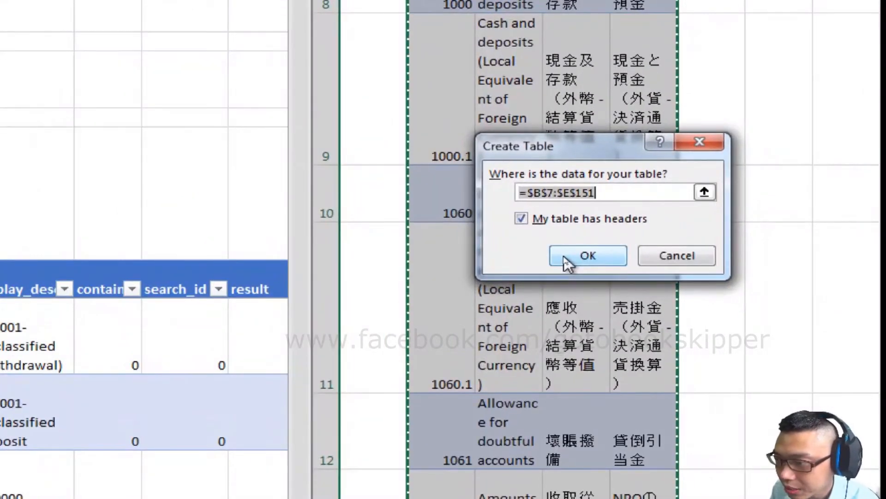
{"action": "left_click", "coordinate": [568, 261]}
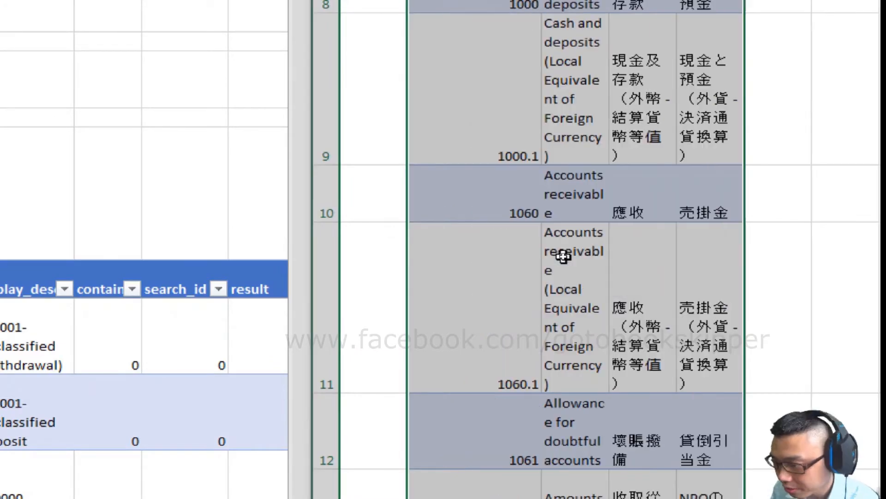
{"action": "scroll", "coordinate": [531, 144], "scroll_direction": "up", "scroll_amount": 2}
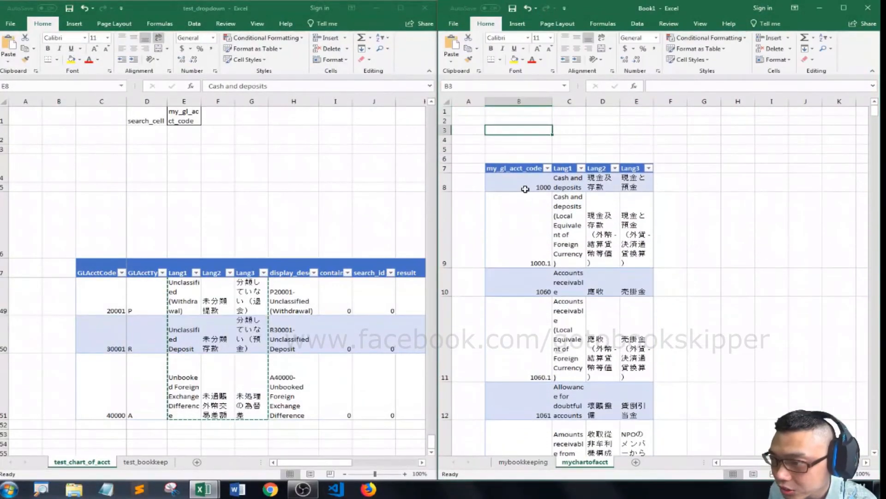
{"action": "left_click", "coordinate": [532, 172]}
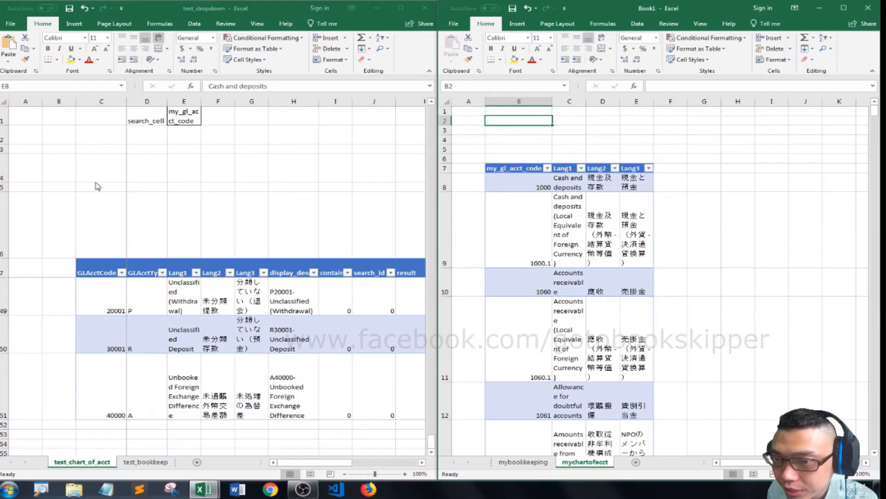
- Inspect the formula behind search_cell on the test_chart_of_acct reference sheet
{"action": "left_click", "coordinate": [168, 154]}
{"action": "key", "text": "ctrl+Left"}
{"action": "key", "text": "Left"}
{"action": "key", "text": "ctrl+Up"}
{"action": "key", "text": "ctrl+Right"}
{"action": "key", "text": "ctrl+Right"}
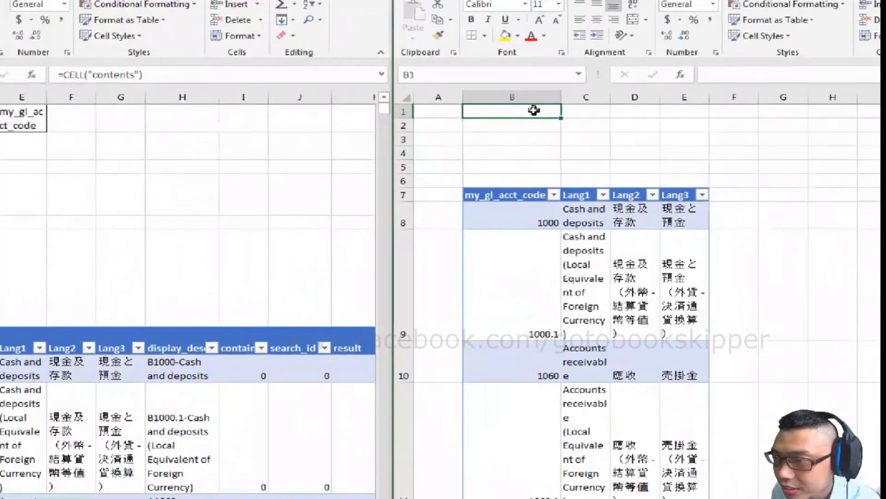
- Enter the label my_select_cell in cell B1 of mychartofacct
{"action": "type", "text": "s"}
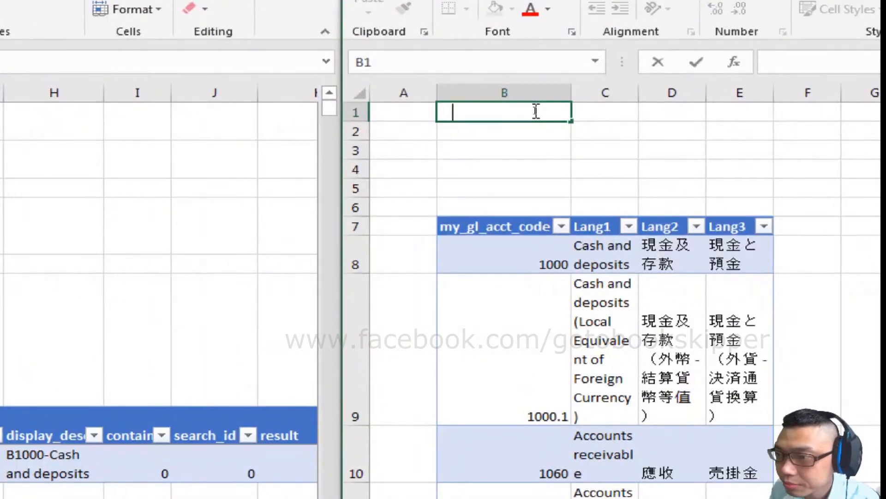
{"action": "type", "text": "my_select"}
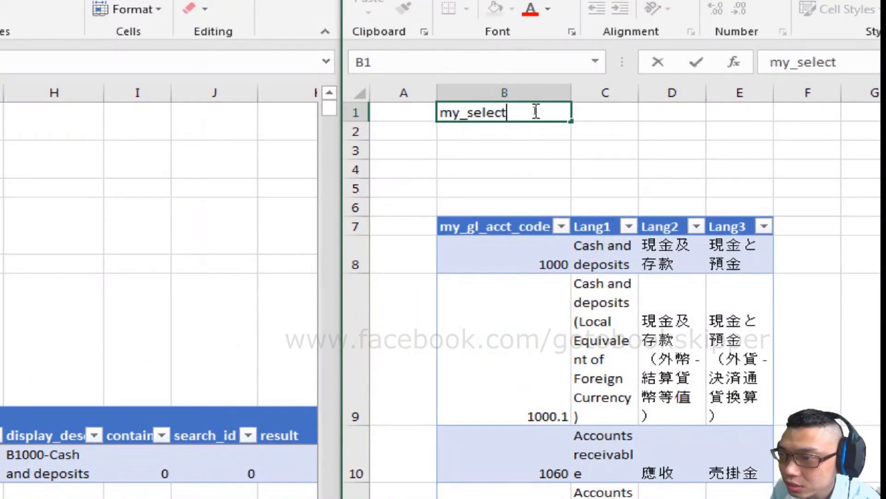
{"action": "type", "text": "_cell"}
{"action": "key", "text": "Tab"}
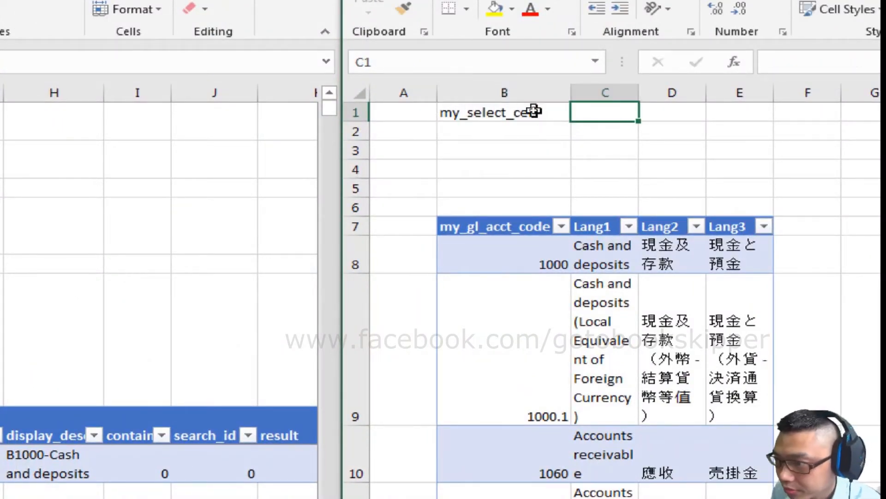
- Give cell C1 an outline border and enter the search text cash in it
{"action": "key", "text": "ctrl+1"}
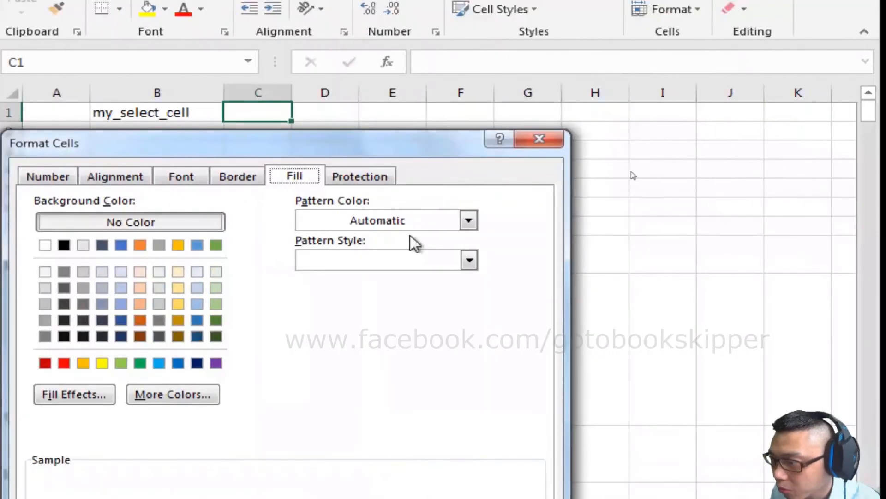
{"action": "left_click", "coordinate": [240, 177]}
{"action": "left_click", "coordinate": [304, 232]}
{"action": "left_click", "coordinate": [368, 325]}
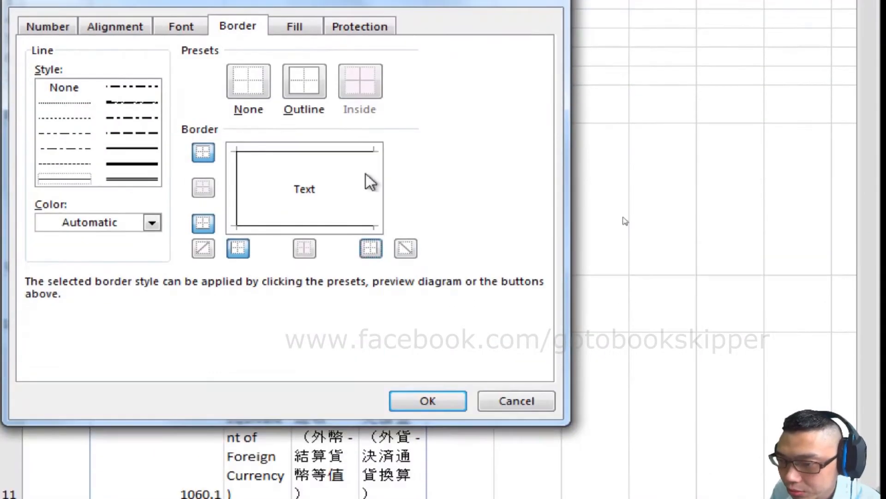
{"action": "left_click", "coordinate": [368, 324]}
{"action": "left_click", "coordinate": [427, 401]}
{"action": "type", "text": "cash"}
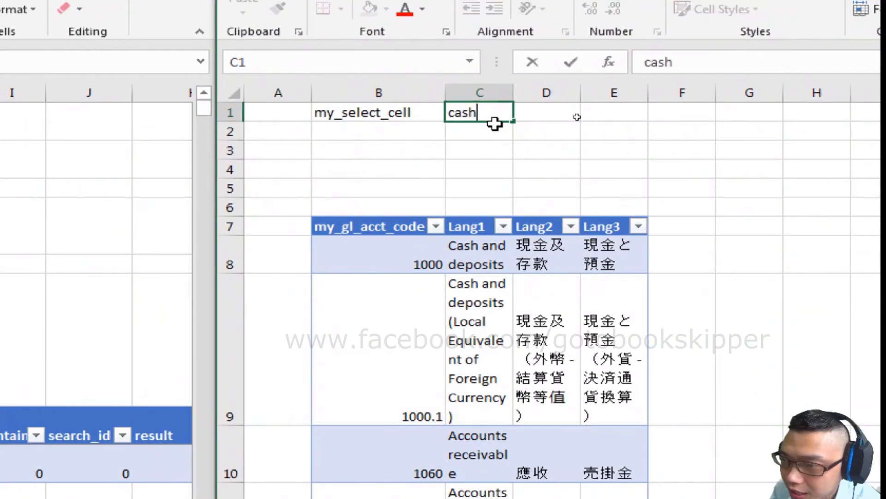
{"action": "key", "text": "Return"}
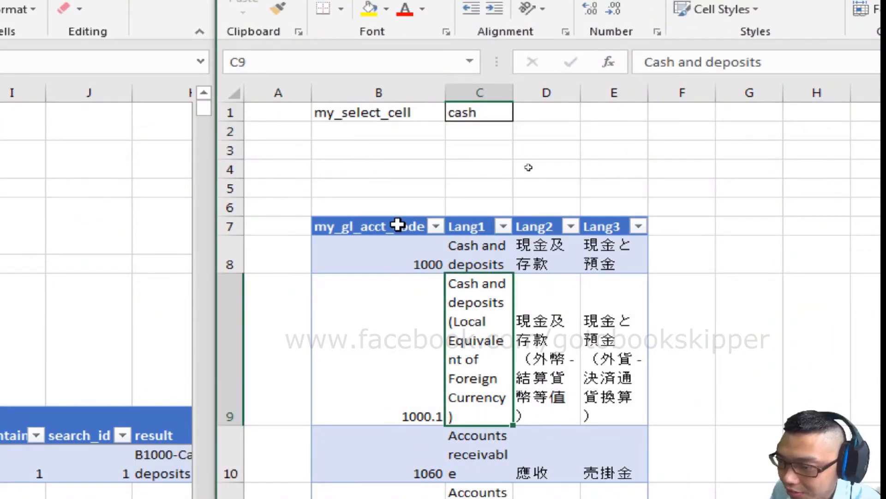
{"action": "key", "text": "shift+Down"}
{"action": "key", "text": "shift+Down"}
{"action": "key", "text": "shift+Up"}
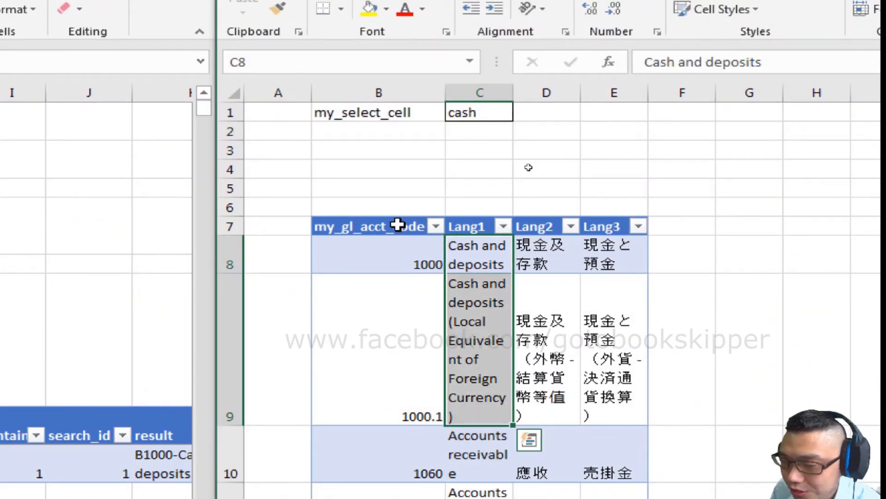
{"action": "key", "text": "Up"}
{"action": "key", "text": "Up"}
{"action": "key", "text": "Right"}
{"action": "key", "text": "Right"}
{"action": "key", "text": "Right"}
- Maximize Book1, enter the note source data == 'typing' in C5, and add a my_display_text column header in F7
{"action": "left_click", "coordinate": [371, 7]}
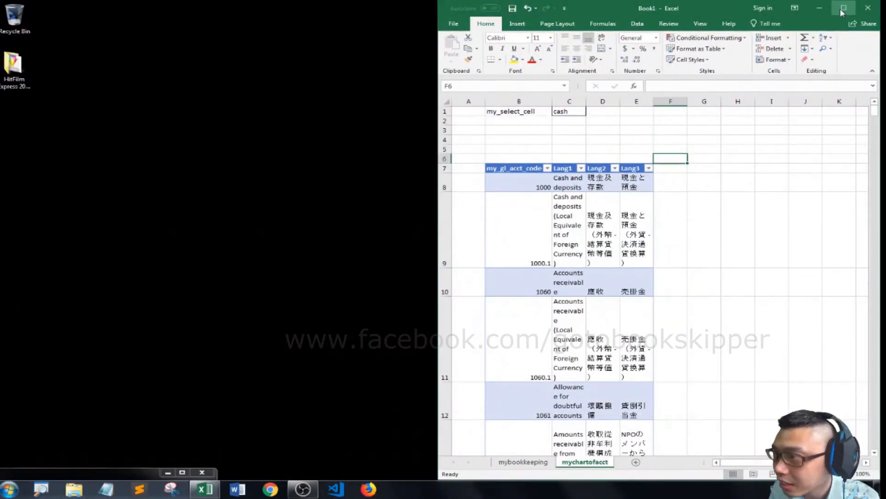
{"action": "left_click", "coordinate": [844, 7]}
{"action": "left_click", "coordinate": [137, 152]}
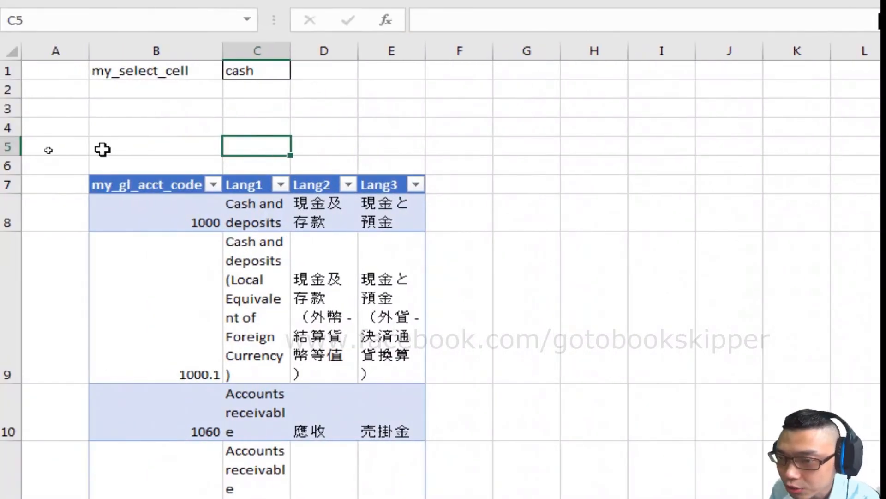
{"action": "type", "text": "source"}
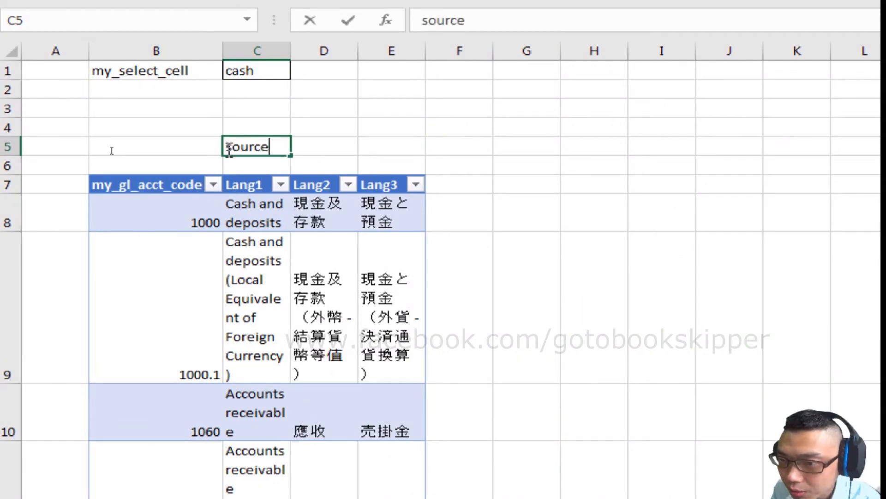
{"action": "type", "text": " data == 'typing'"}
{"action": "left_click", "coordinate": [437, 182]}
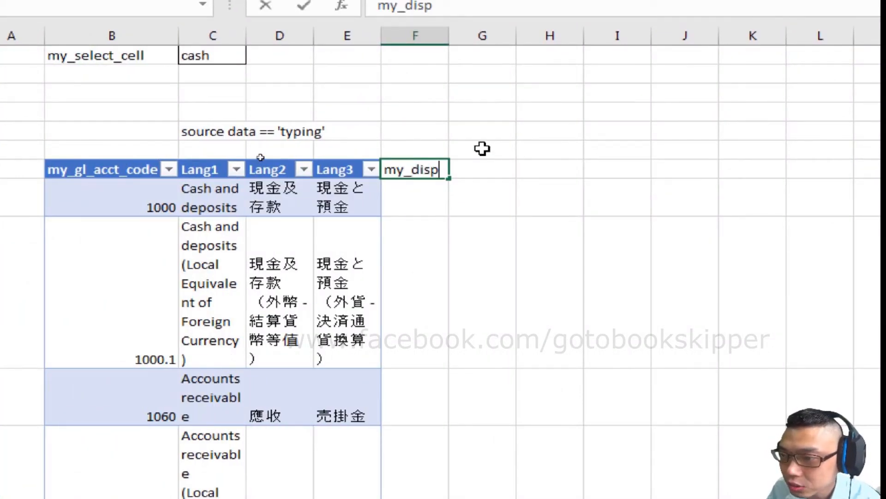
{"action": "key", "text": "Return"}
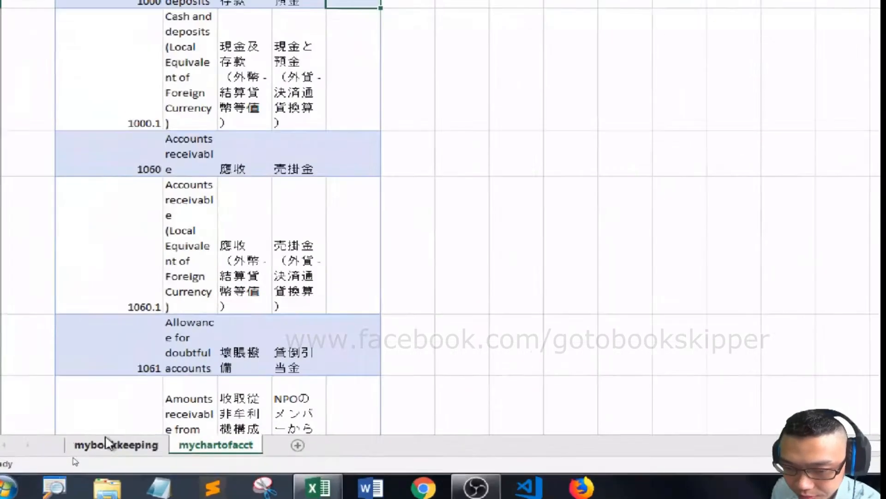
- Inspect the language selection and the formula behind lang_code on the mybookkeeping sheet
{"action": "left_click", "coordinate": [75, 462]}
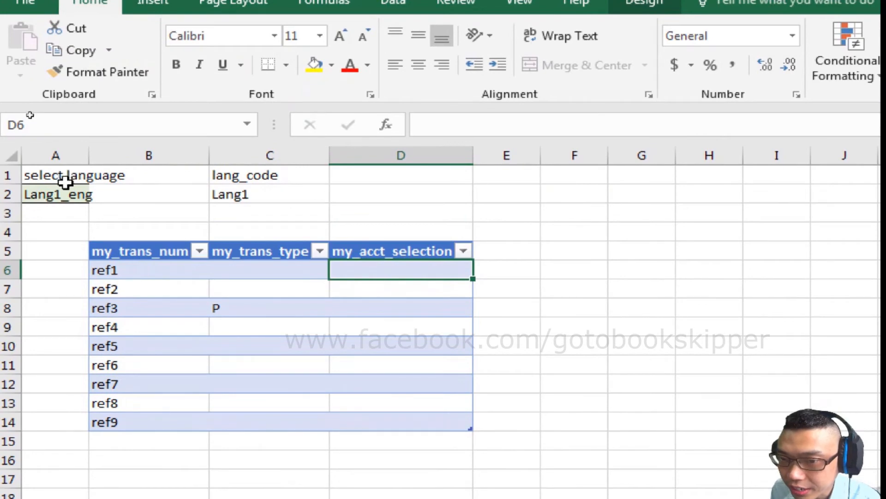
{"action": "left_click", "coordinate": [65, 187]}
{"action": "left_click", "coordinate": [286, 192]}
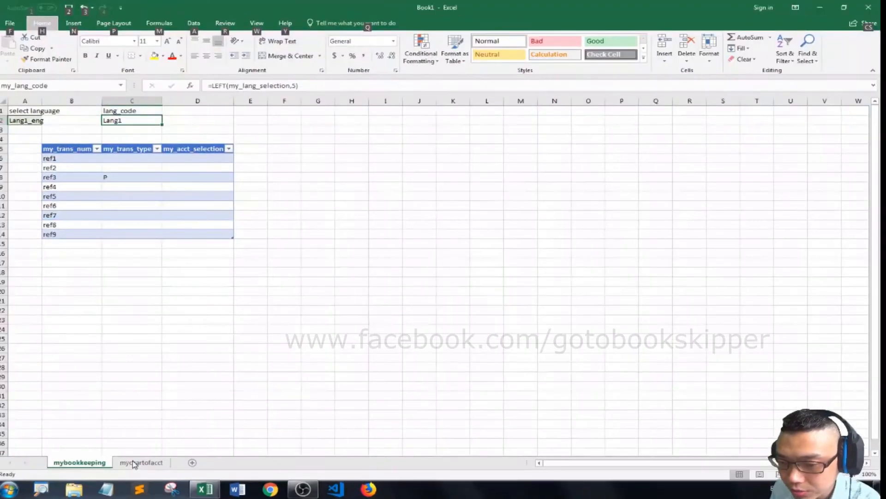
- Widen column F on mychartofacct to fit the my_display_text header
{"action": "left_click", "coordinate": [133, 439]}
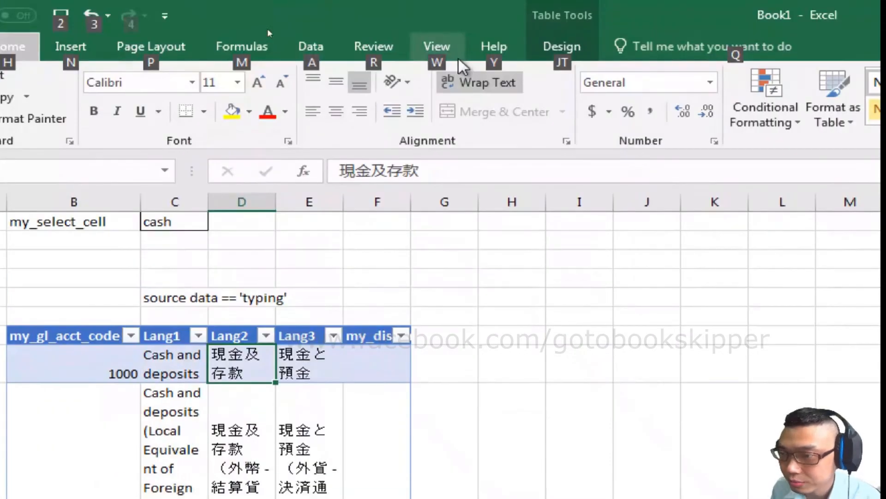
{"action": "key", "text": "alt"}
{"action": "left_click", "coordinate": [400, 356]}
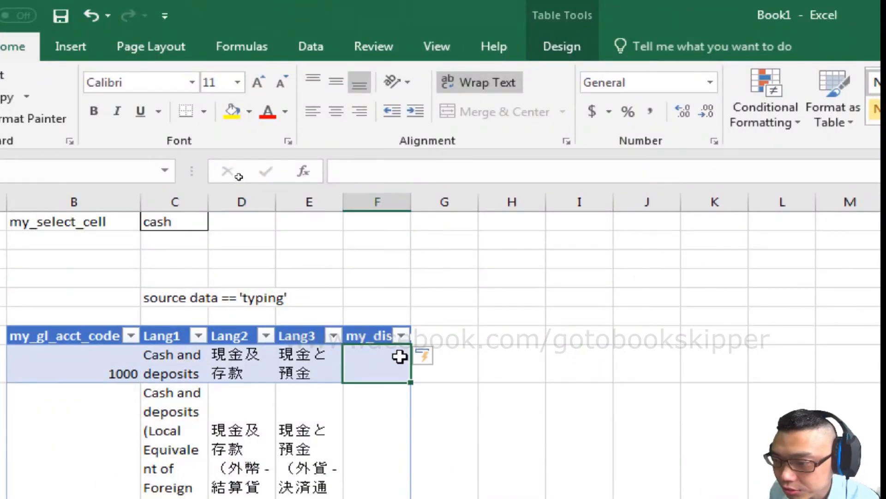
{"action": "double_click", "coordinate": [411, 202]}
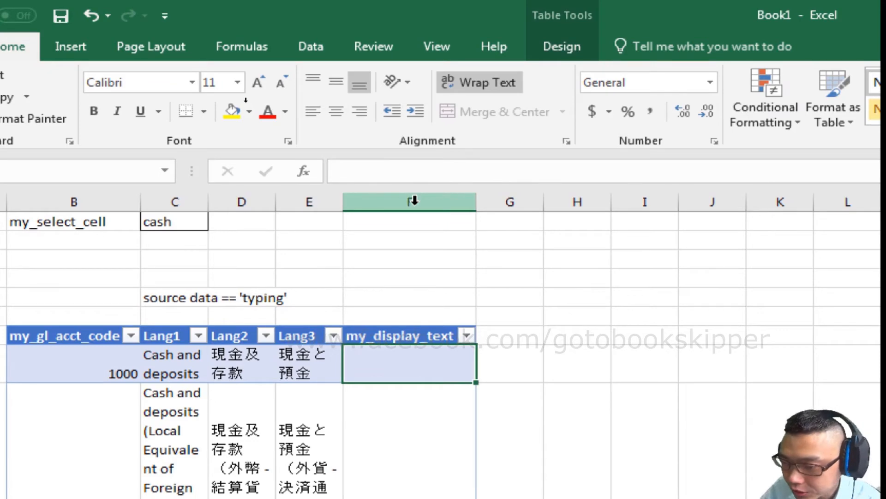
- Start an INDEX formula in F8 with the whole my_gl_acct_code column as its array, removing the this-row @ marker
{"action": "type", "text": "=index"}
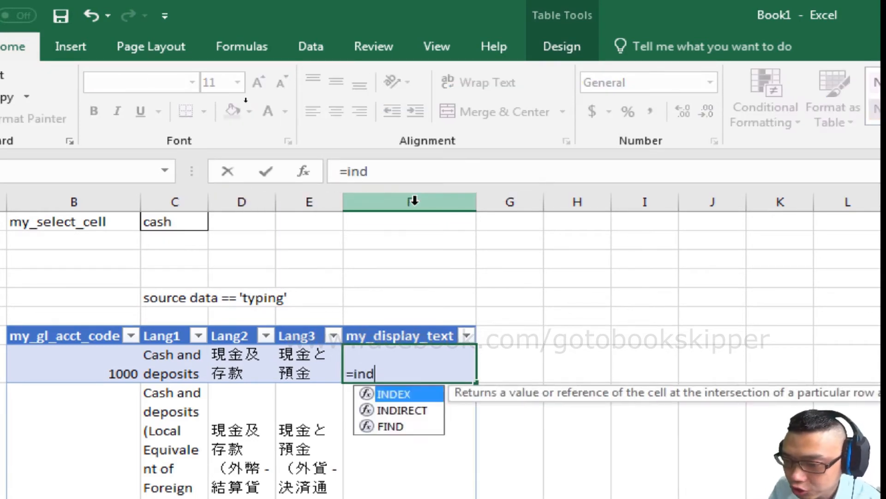
{"action": "type", "text": "("}
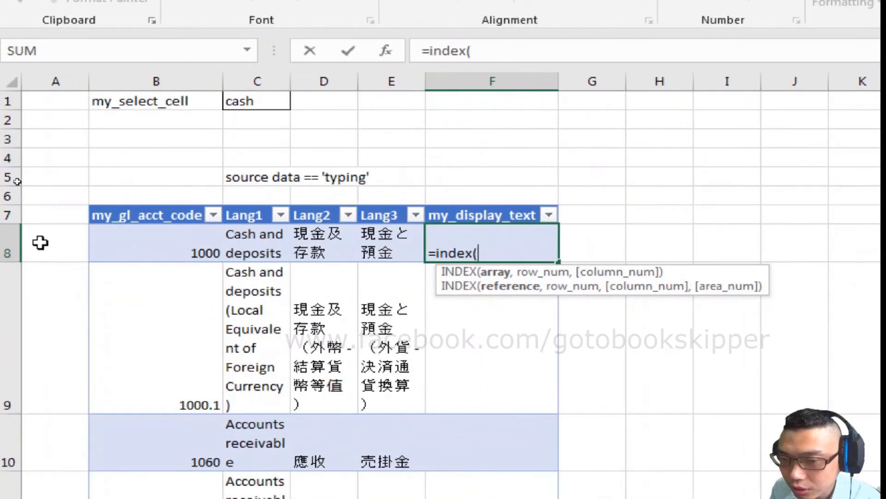
{"action": "left_click", "coordinate": [73, 247]}
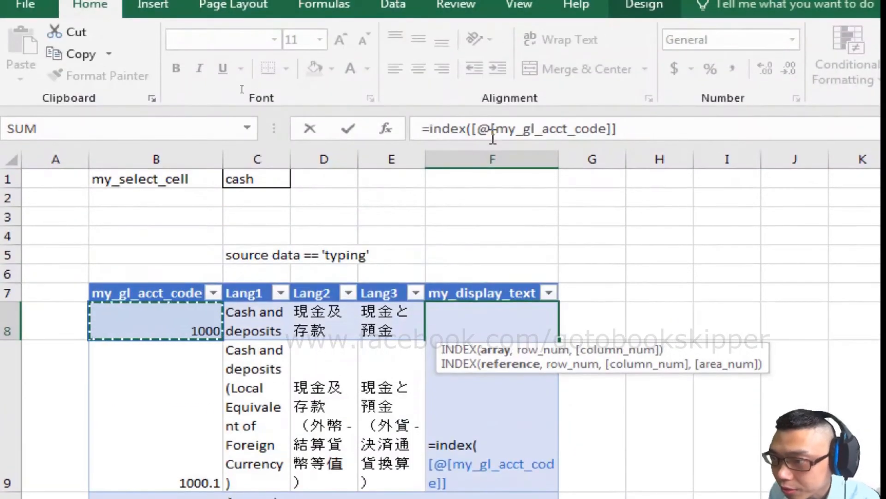
{"action": "left_click", "coordinate": [488, 52]}
{"action": "key", "text": "BackSpace"}
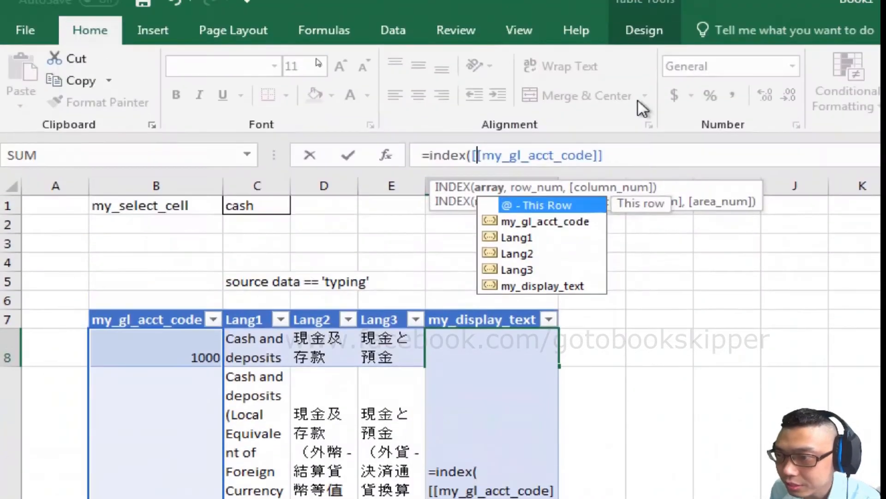
- Enlarge the formula bar and add match(row) and match(column) placeholders on separate lines, closing the INDEX formula
{"action": "left_click_drag", "start_coordinate": [638, 168], "coordinate": [616, 227]}
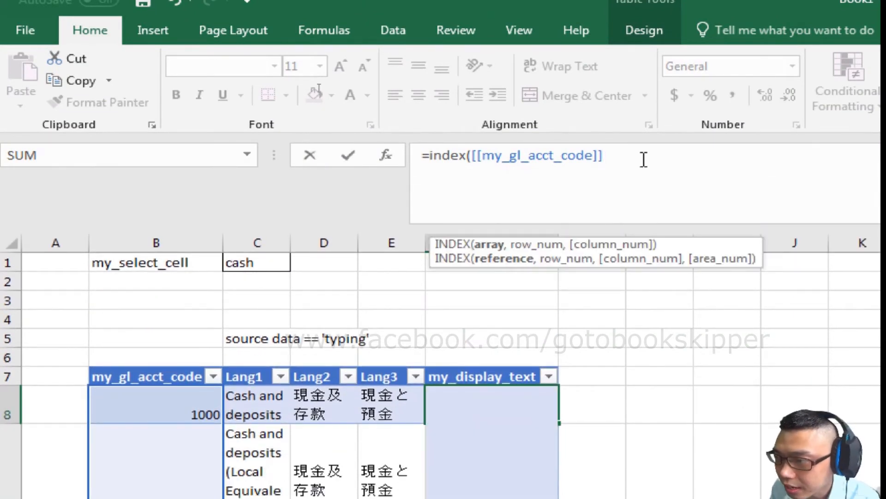
{"action": "type", "text": ", "}
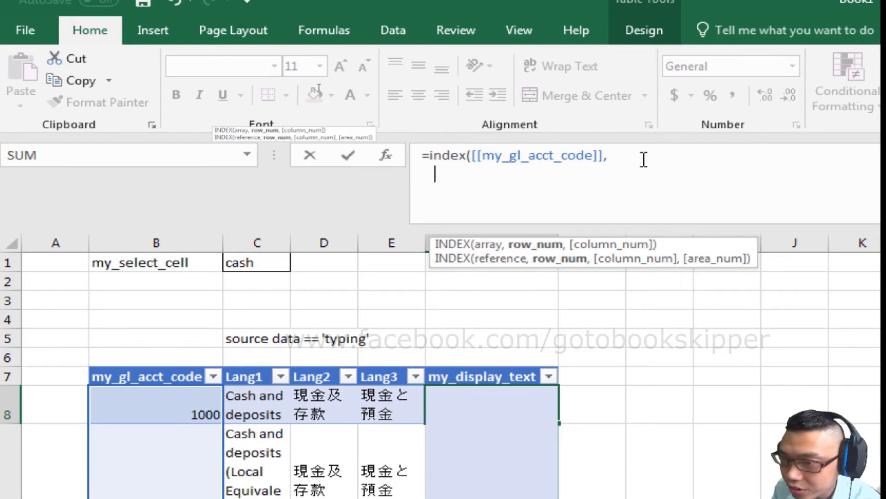
{"action": "type", "text": "match(row)"}
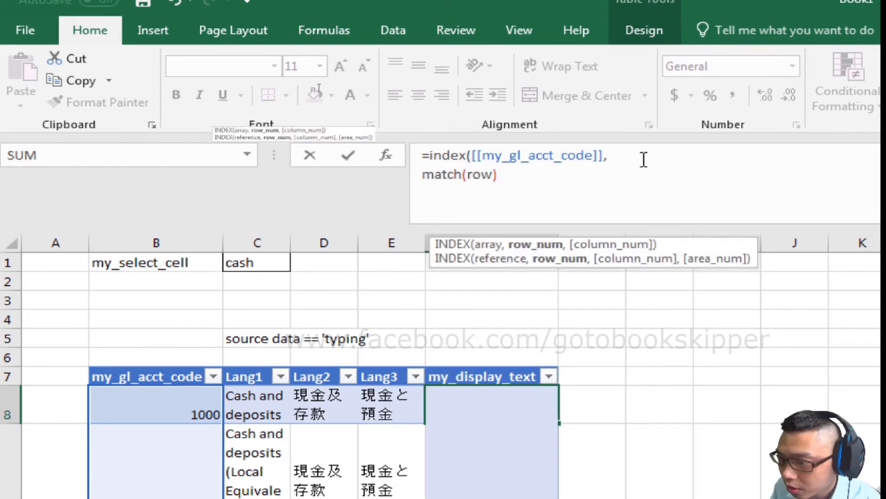
{"action": "type", "text": ","}
{"action": "key", "text": "alt+Return"}
{"action": "type", "text": "match("}
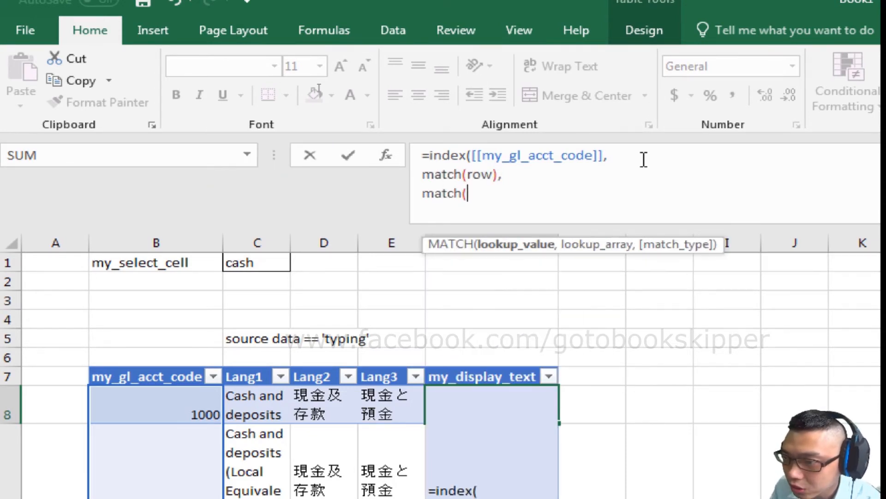
{"action": "type", "text": "column)"}
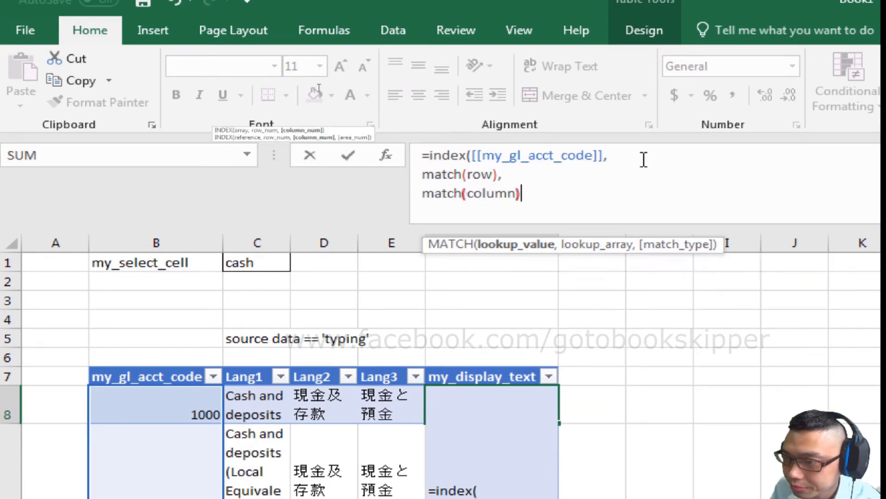
{"action": "key", "text": "alt+Return"}
{"action": "type", "text": ")"}
- Clear the row and column placeholder words, leaving both MATCH functions empty
{"action": "left_click", "coordinate": [481, 173]}
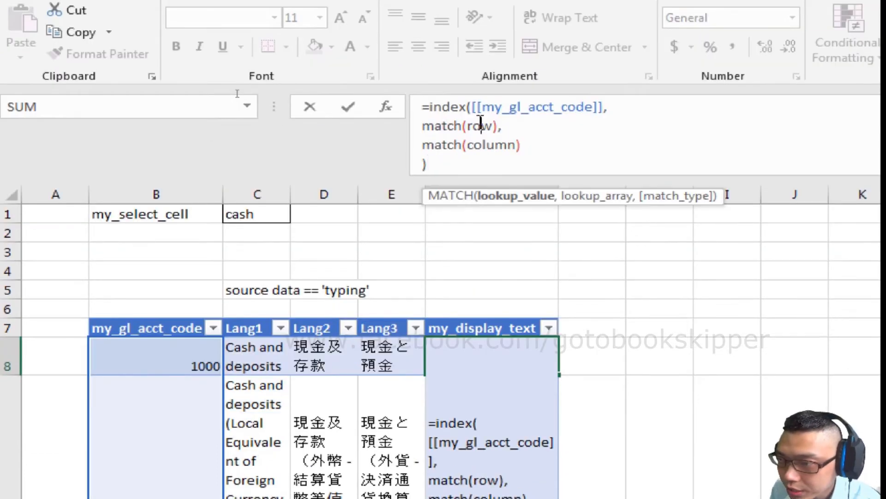
{"action": "key", "text": "BackSpace"}
{"action": "key", "text": "BackSpace"}
{"action": "key", "text": "BackSpace"}
{"action": "key", "text": "Down"}
{"action": "key", "text": "ctrl+shift+Right"}
{"action": "key", "text": "BackSpace"}
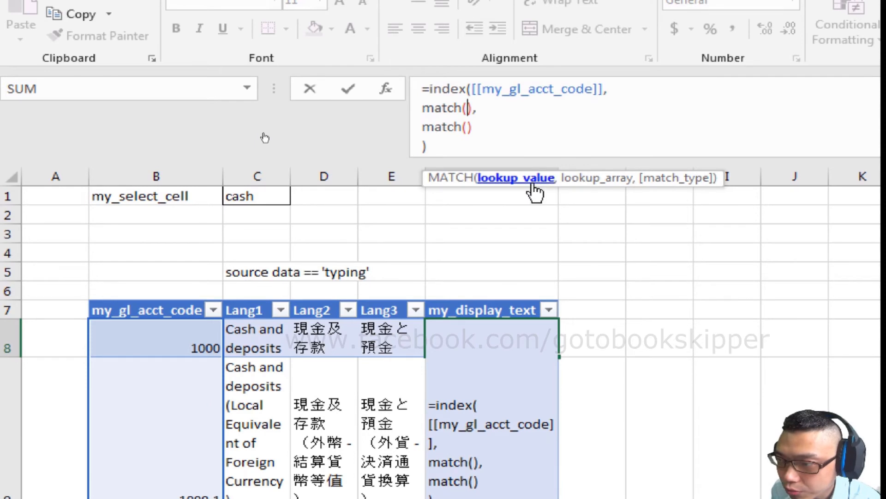
- Fill the first MATCH with [@[my_gl_acct_code]] as lookup value, the full [[my_gl_acct_code]] column as array, and match type 0
{"action": "left_click", "coordinate": [124, 348]}
{"action": "type", "text": ","}
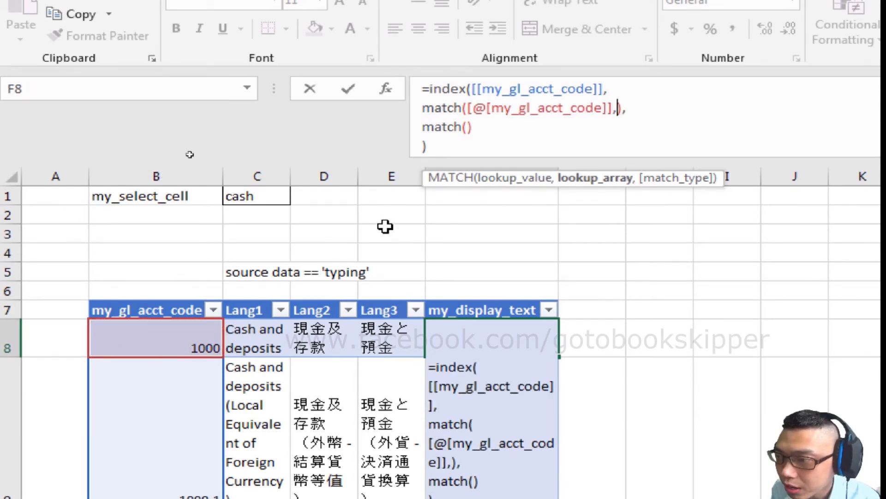
{"action": "left_click", "coordinate": [159, 332]}
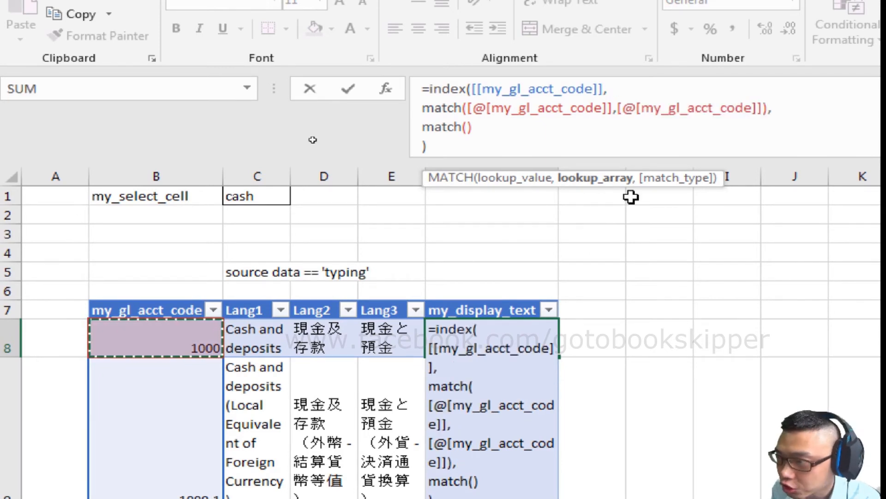
{"action": "left_click", "coordinate": [633, 107]}
{"action": "key", "text": "BackSpace"}
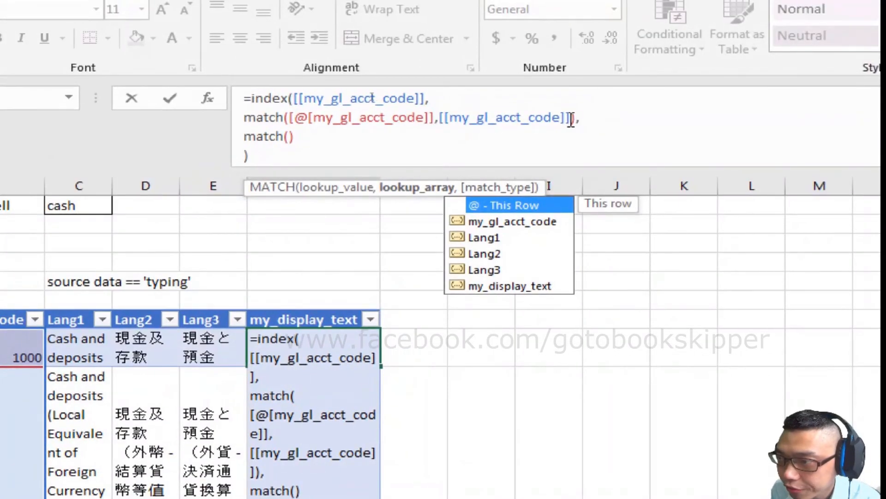
{"action": "left_click", "coordinate": [571, 119]}
{"action": "type", "text": ",0"}
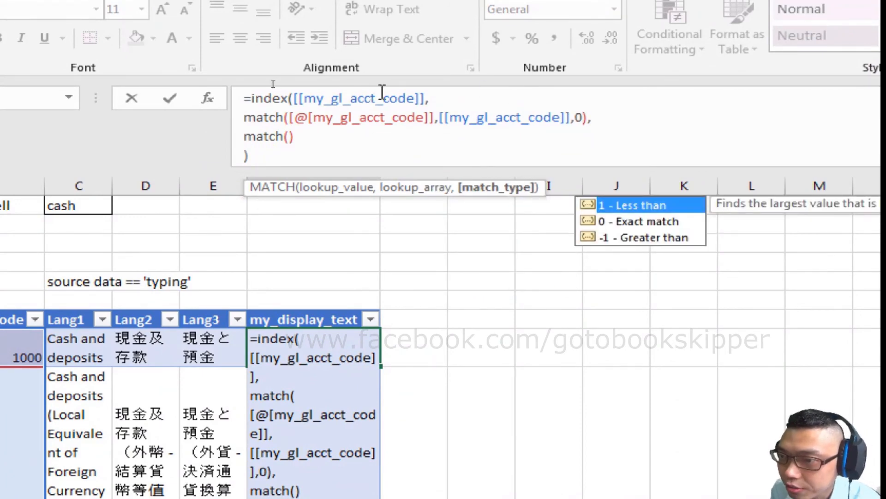
- Fill the second MATCH with my_lang_code from the mybookkeeping sheet as lookup value and the chart of accounts table's header row, Table2[#Headers], as lookup array
{"action": "left_click", "coordinate": [289, 136]}
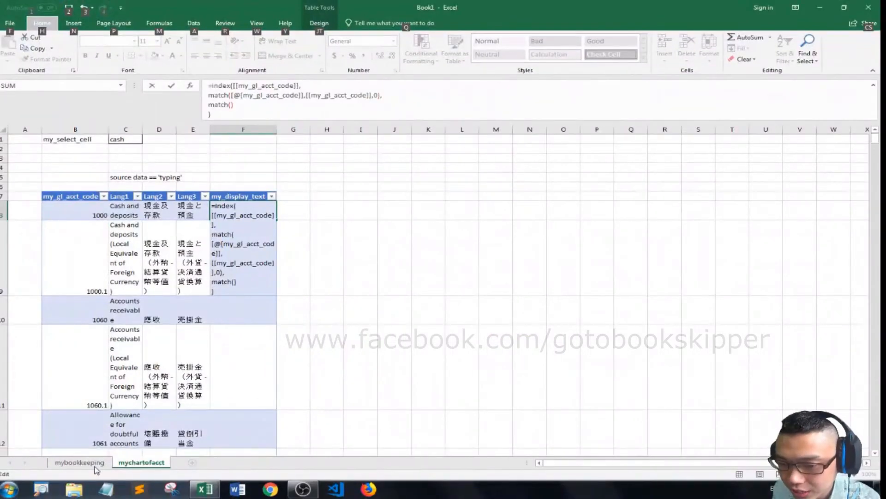
{"action": "left_click", "coordinate": [81, 463]}
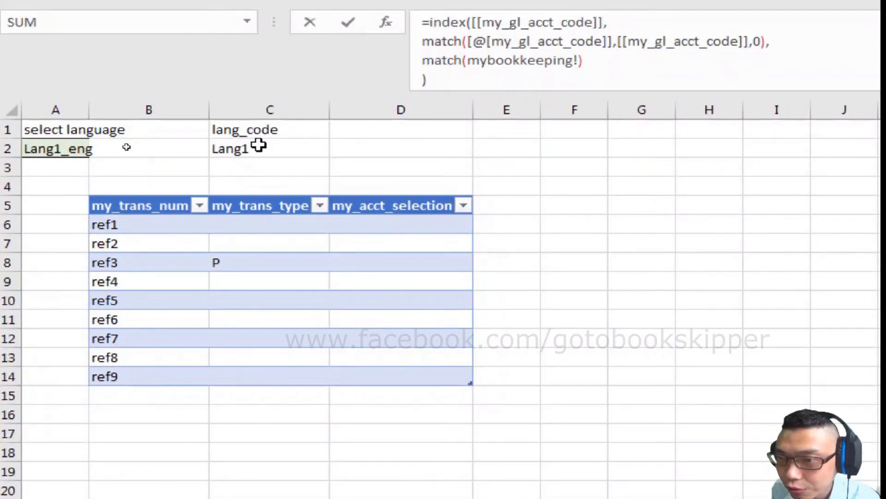
{"action": "left_click", "coordinate": [258, 147]}
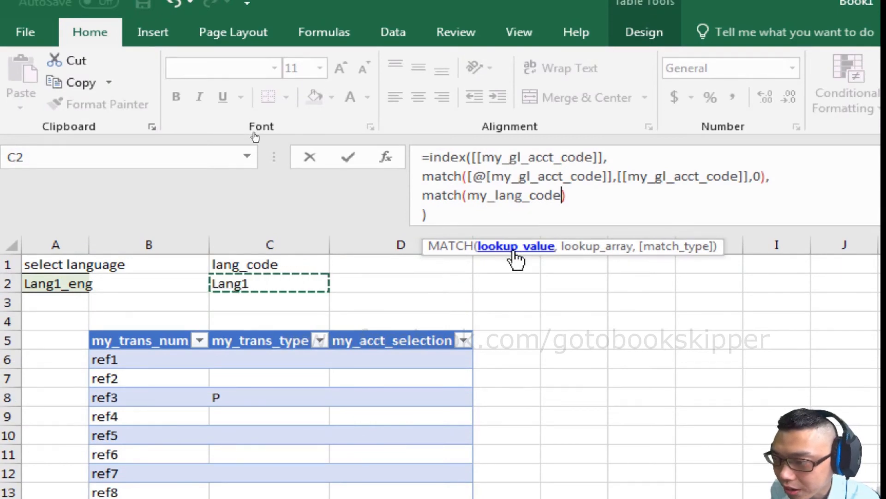
{"action": "type", "text": ","}
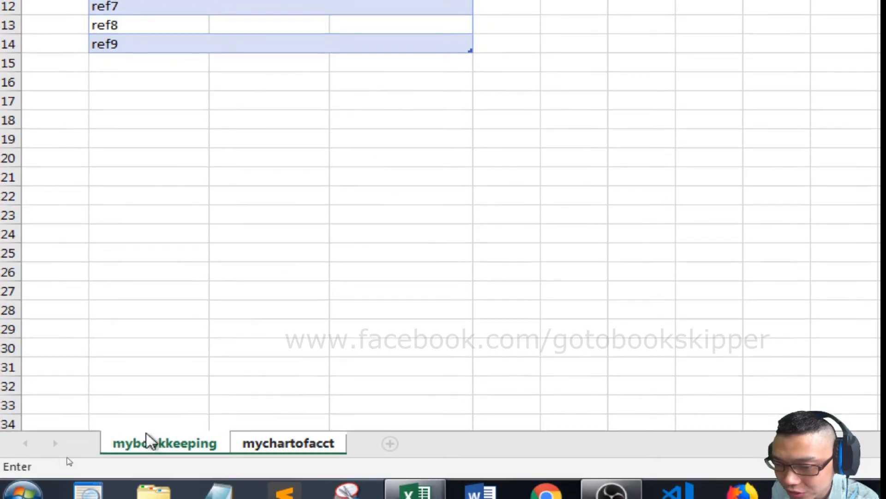
{"action": "left_click", "coordinate": [272, 460]}
{"action": "left_click", "coordinate": [272, 431]}
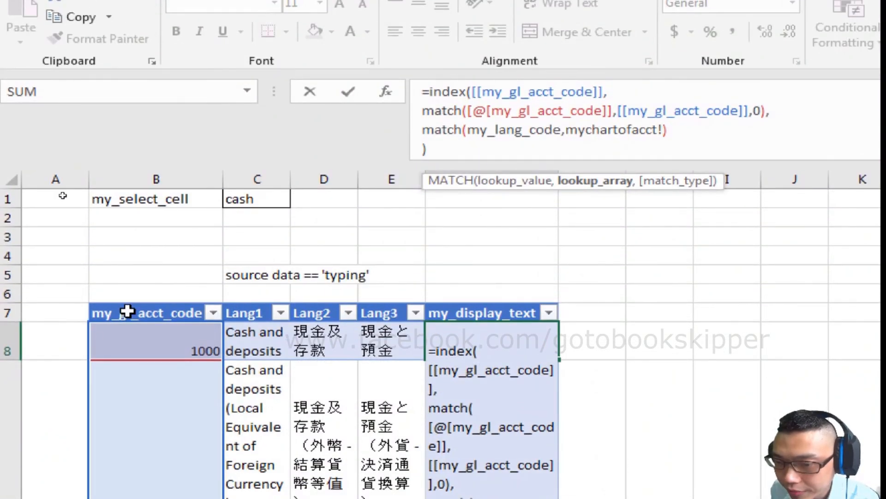
{"action": "left_click_drag", "start_coordinate": [127, 312], "coordinate": [463, 309]}
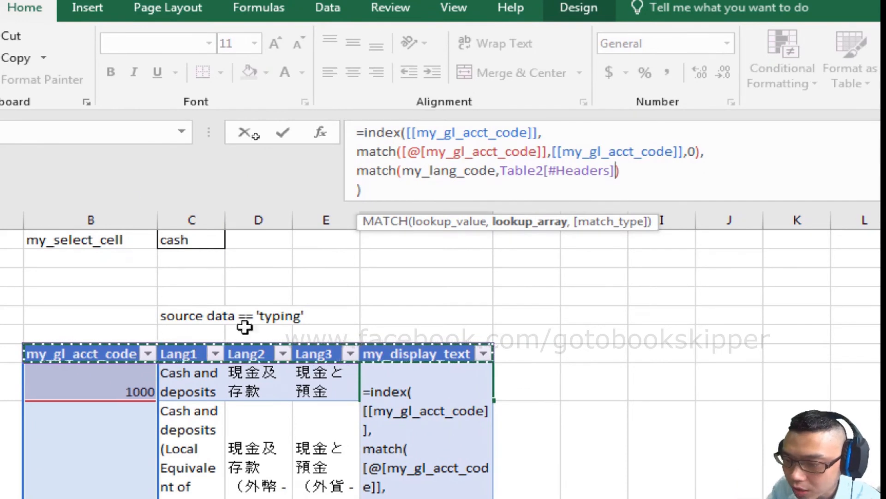
{"action": "type", "text": ","}
- Replace the INDEX array argument [[my_gl_acct_code]] with Table1
{"action": "left_click", "coordinate": [508, 132]}
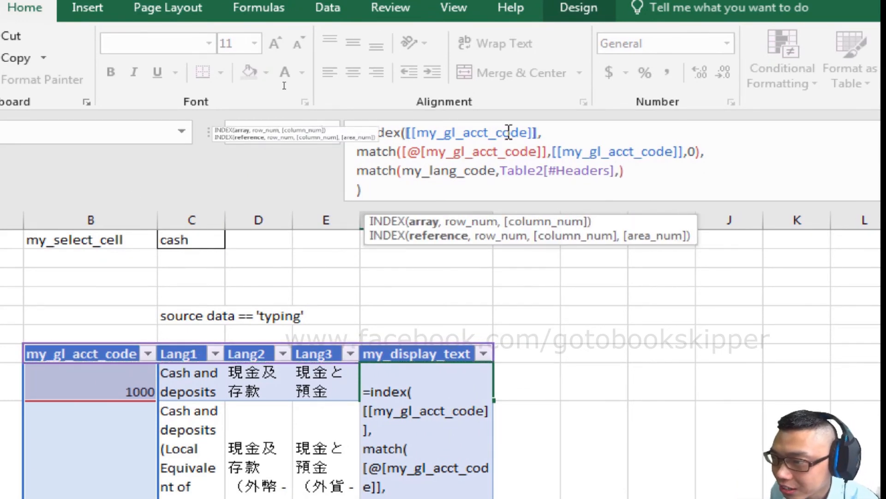
{"action": "key", "text": "shift+Left"}
{"action": "key", "text": "shift+Left"}
{"action": "key", "text": "shift+Left"}
{"action": "key", "text": "shift+Left"}
{"action": "key", "text": "shift+Left"}
{"action": "key", "text": "shift+Left"}
{"action": "key", "text": "shift+Left"}
{"action": "key", "text": "shift+Left"}
{"action": "key", "text": "shift+Left"}
{"action": "key", "text": "shift+Left"}
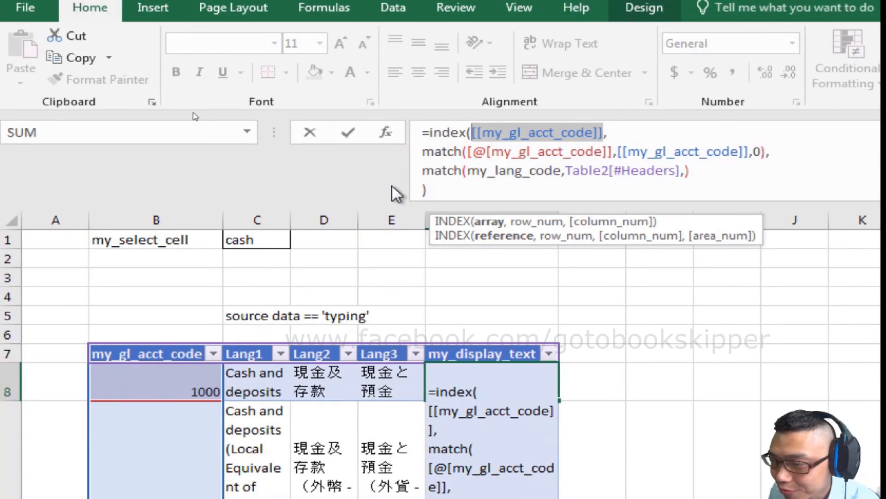
{"action": "key", "text": "BackSpace"}
{"action": "type", "text": "Table1,"}
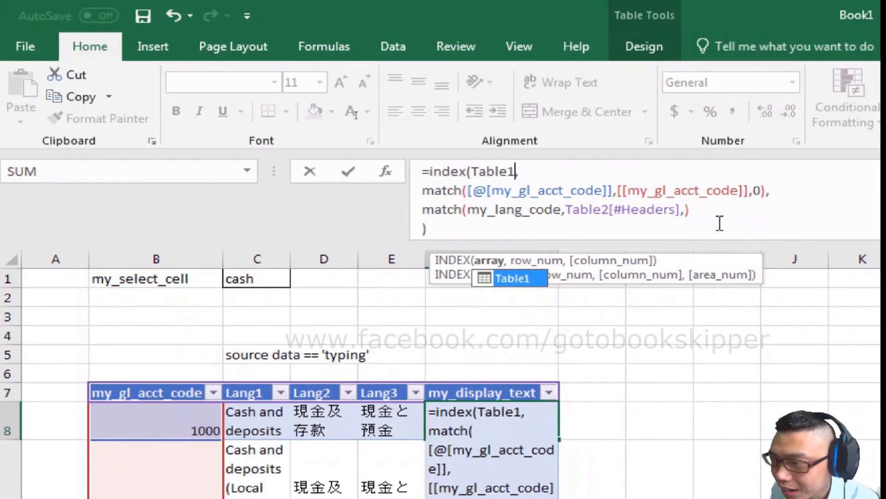
- Set the second MATCH's match type to 0 and enter the formula in the my_display_text column
{"action": "left_click", "coordinate": [686, 210]}
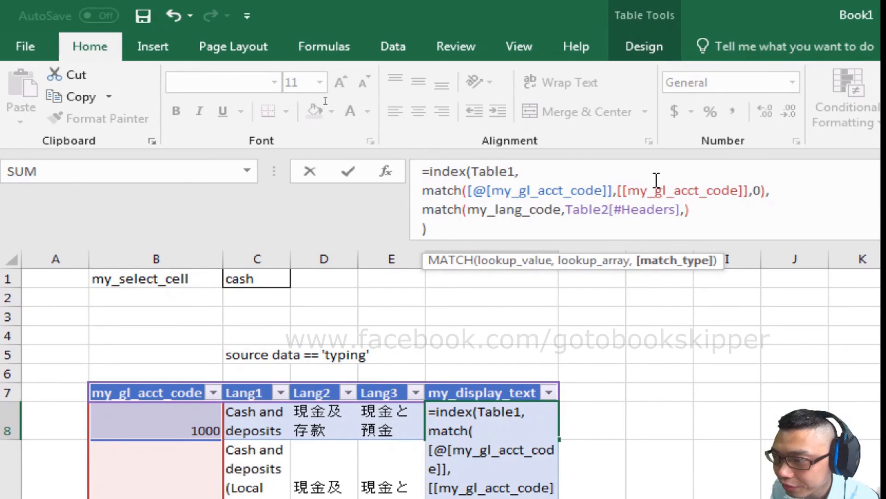
{"action": "type", "text": "0"}
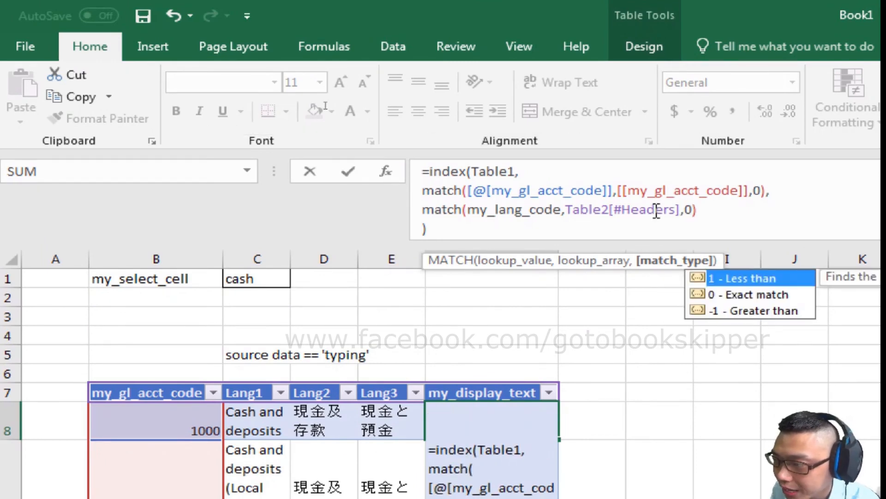
{"action": "key", "text": "Return"}
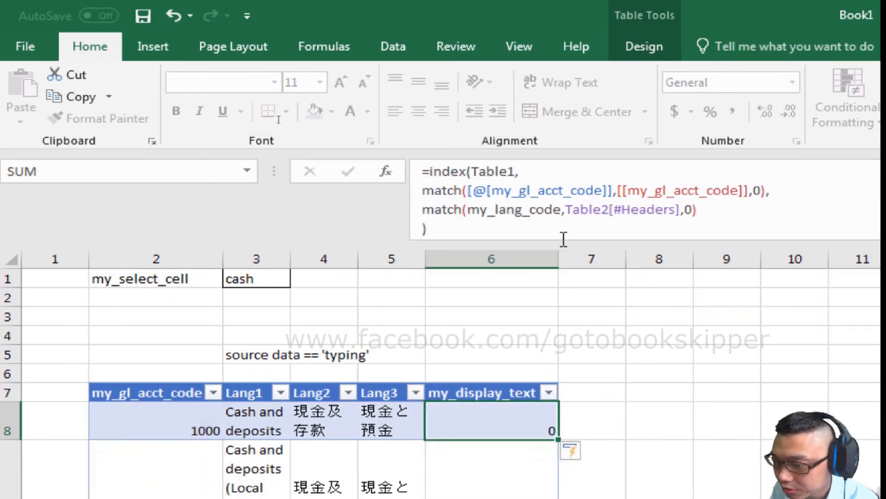
- Correct the INDEX array in the F9 formula to Table2, keeping the Table2[#Headers] reference, and enter the formula
{"action": "left_click", "coordinate": [699, 156]}
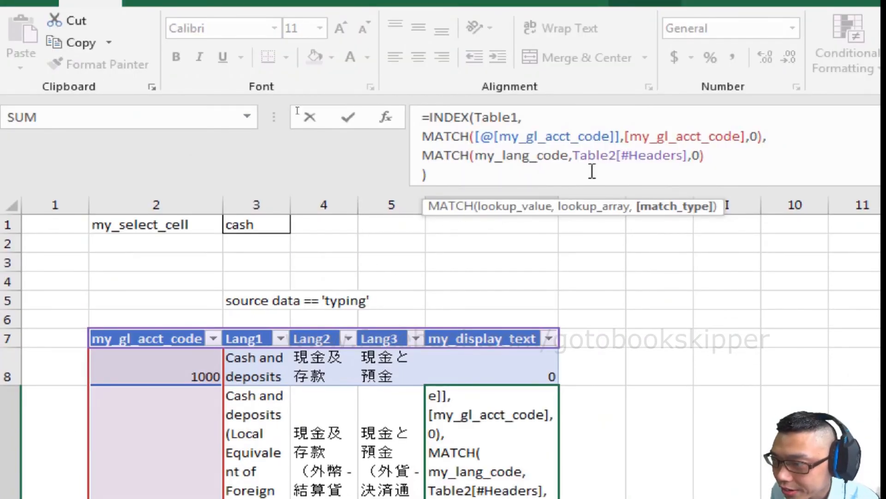
{"action": "double_click", "coordinate": [591, 155]}
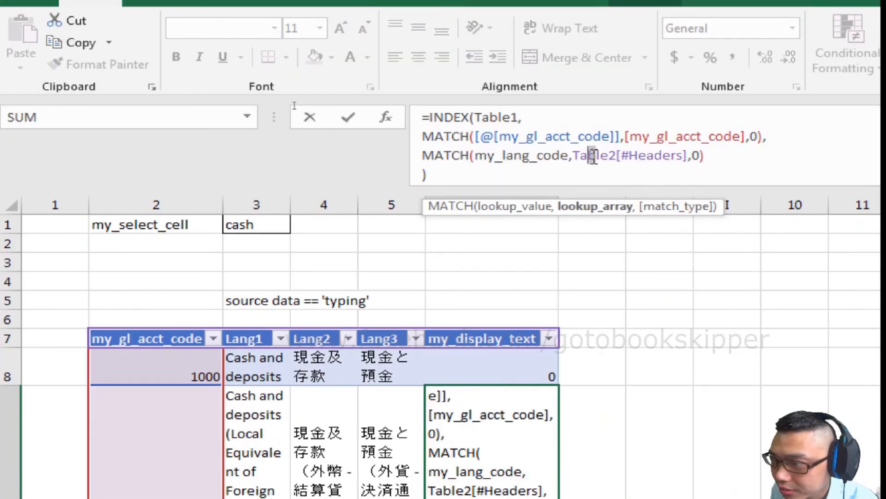
{"action": "key", "text": "BackSpace"}
{"action": "key", "text": "ctrl+z"}
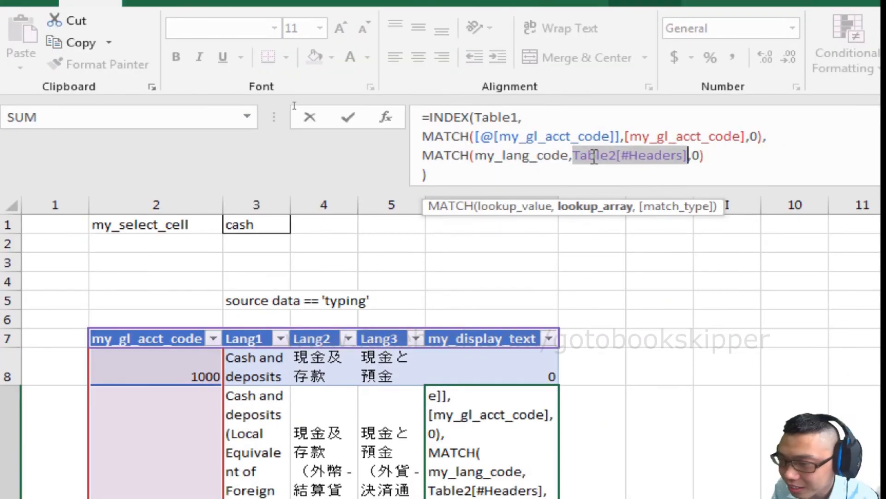
{"action": "left_click", "coordinate": [519, 117]}
{"action": "key", "text": "BackSpace"}
{"action": "type", "text": "2"}
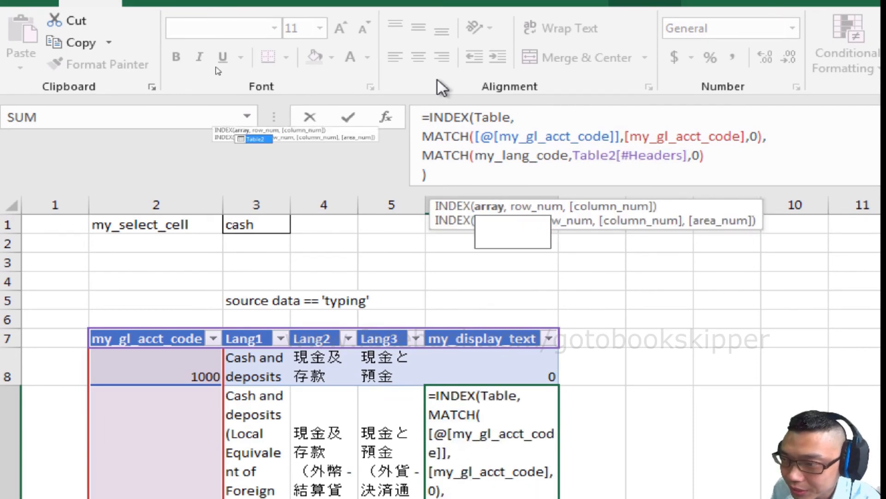
{"action": "key", "text": "Return"}
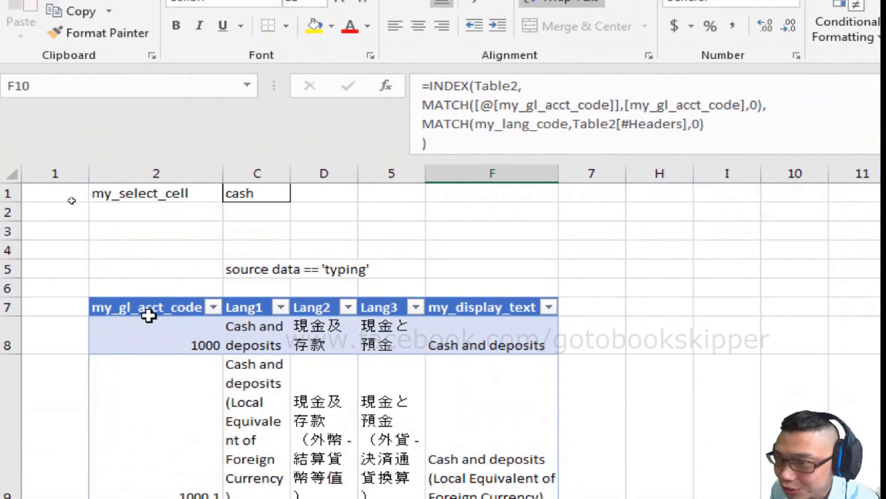
- Rename Table2 as my_chart_of_acct in the Name Manager
{"action": "left_click", "coordinate": [499, 86]}
{"action": "key", "text": "Escape"}
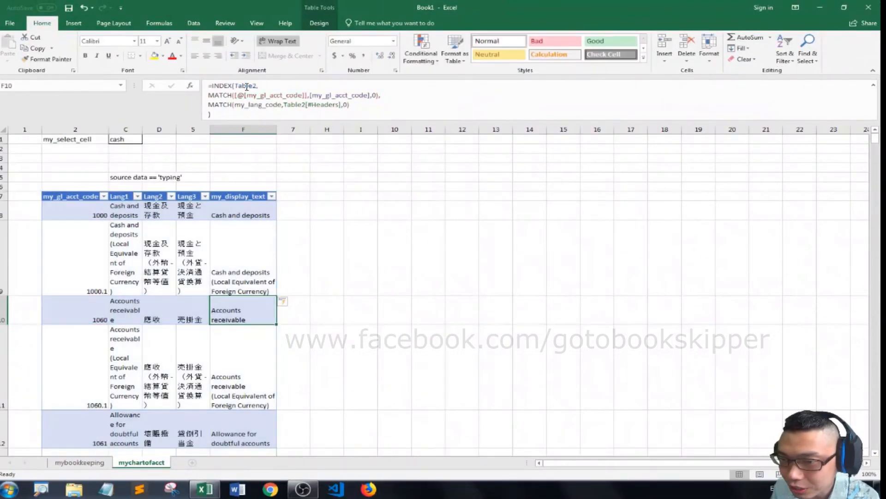
{"action": "key", "text": "ctrl+F3"}
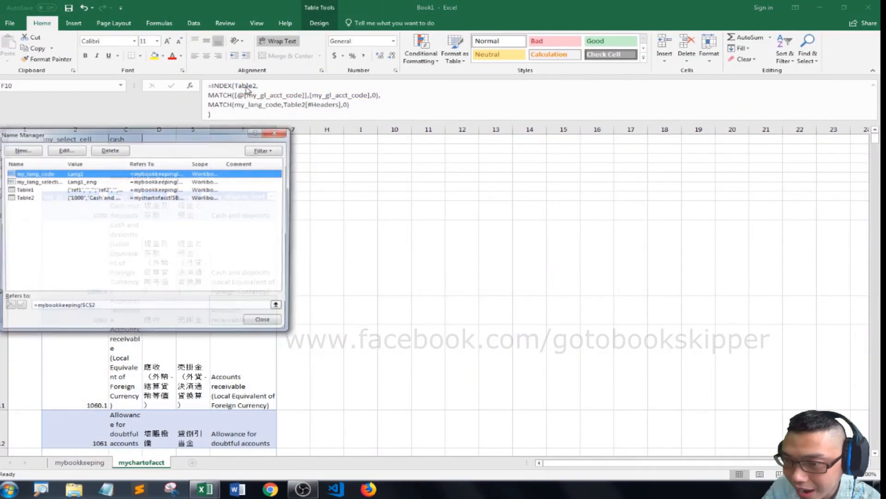
{"action": "left_click_drag", "start_coordinate": [181, 129], "coordinate": [366, 157]}
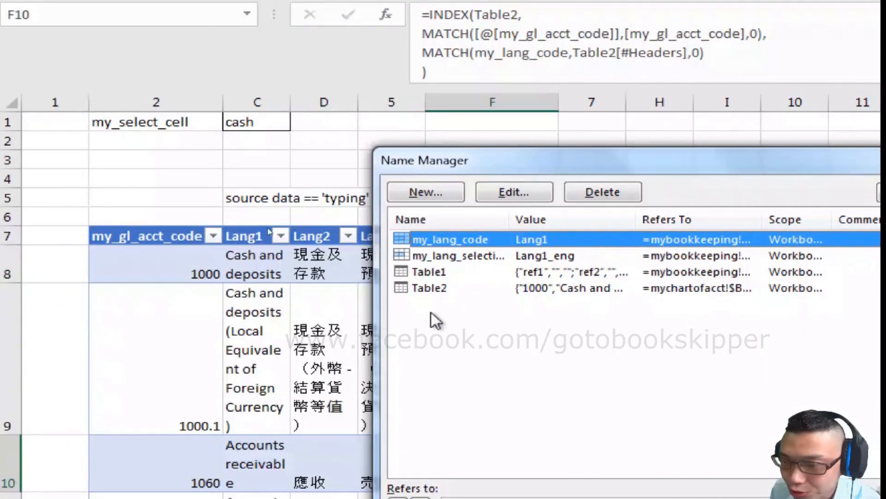
{"action": "left_click", "coordinate": [432, 277]}
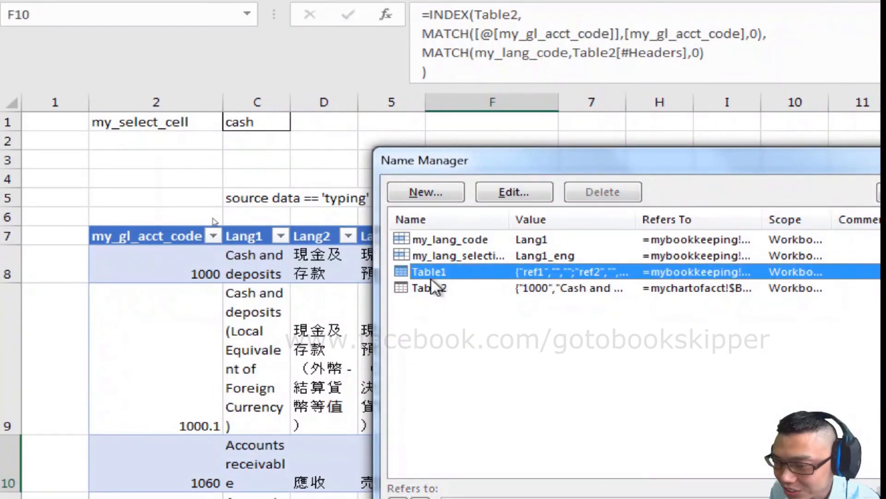
{"action": "left_click", "coordinate": [434, 288]}
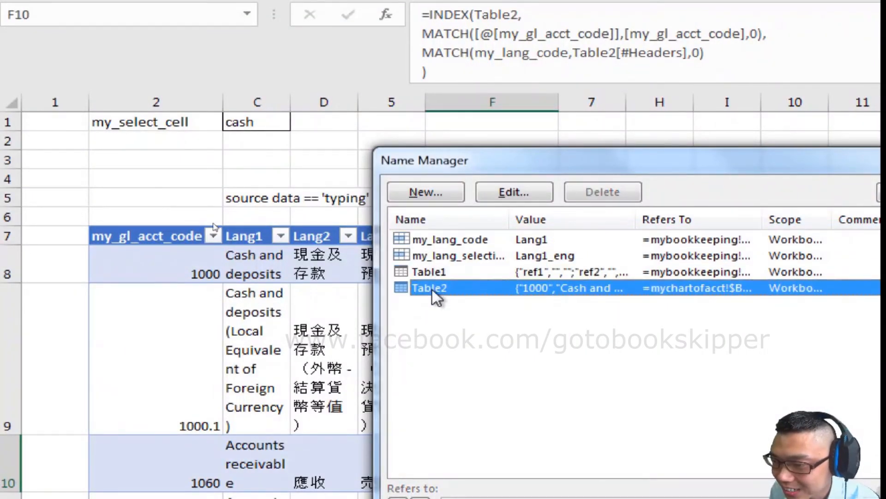
{"action": "left_click", "coordinate": [516, 198]}
{"action": "type", "text": "my_chart_of_acct"}
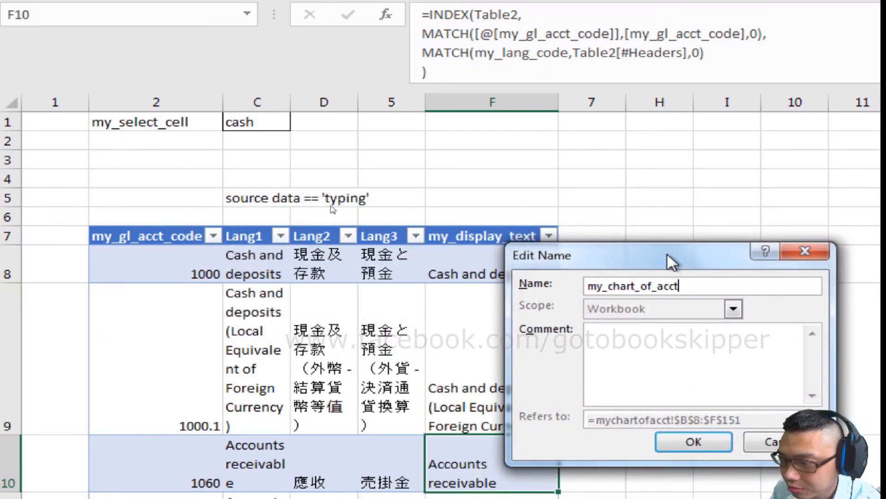
{"action": "left_click", "coordinate": [678, 439]}
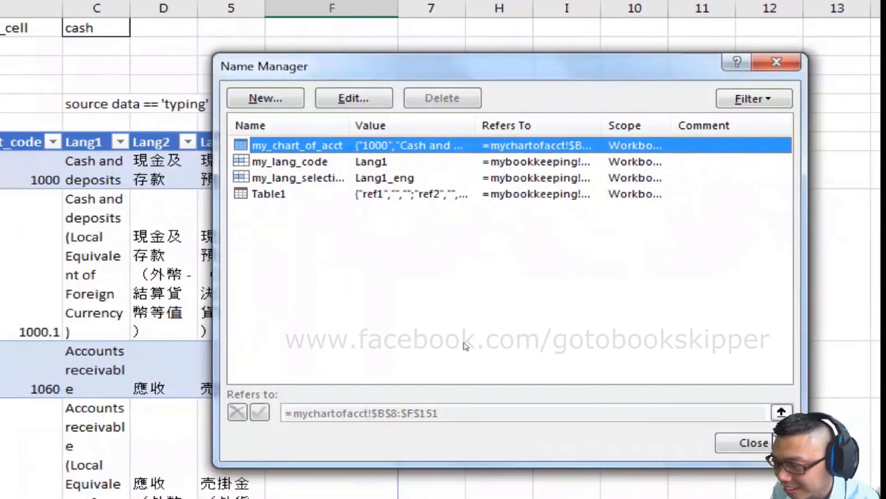
{"action": "left_click", "coordinate": [763, 441]}
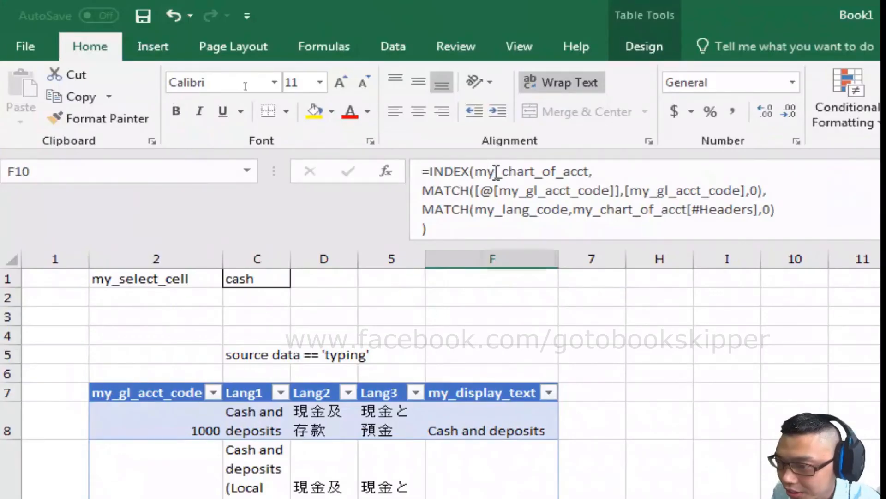
- Review the array, row MATCH and column MATCH arguments of the INDEX formula in F10
{"action": "left_click", "coordinate": [496, 173]}
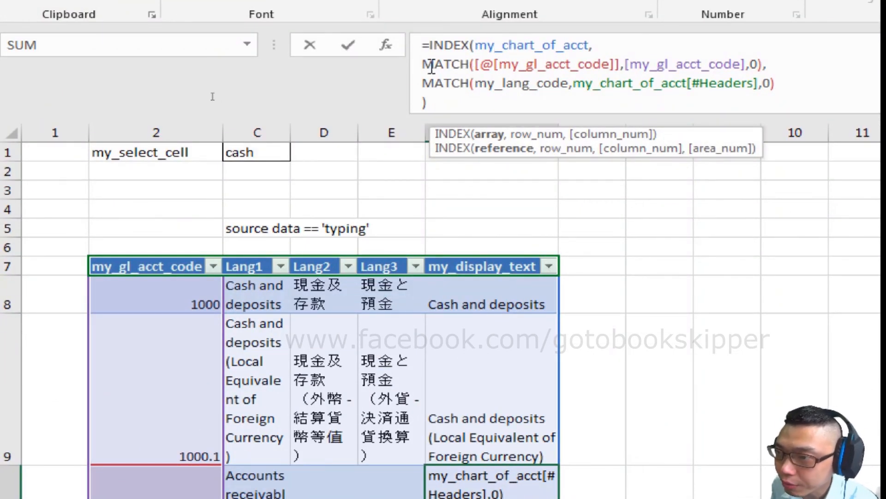
{"action": "left_click_drag", "start_coordinate": [431, 66], "coordinate": [690, 66]}
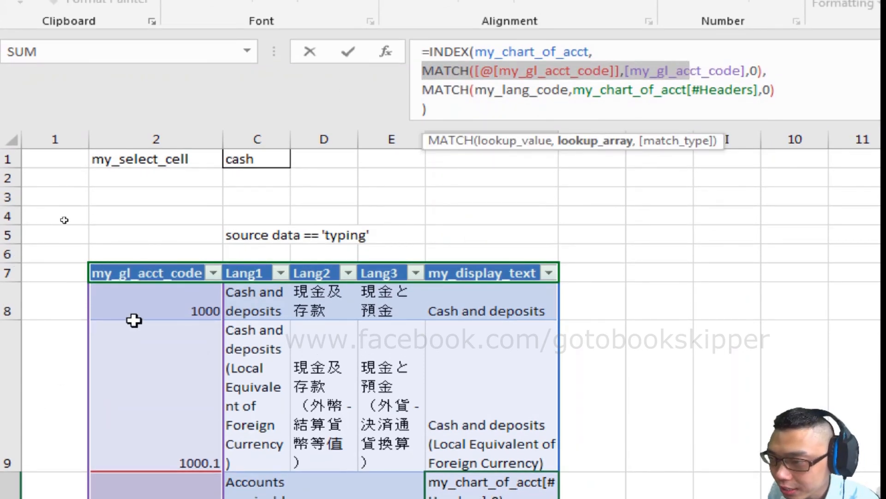
{"action": "left_click_drag", "start_coordinate": [434, 85], "coordinate": [508, 103]}
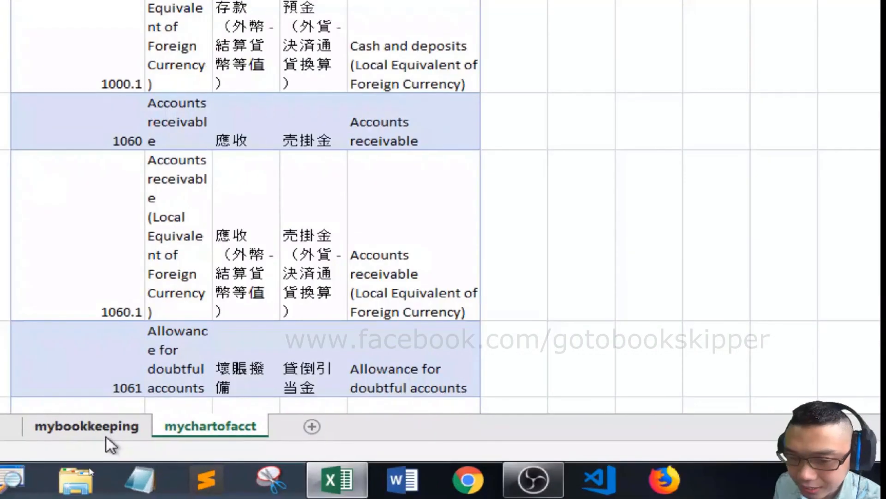
- Set the language selection in cell A2 of the mybookkeeping sheet to Lang2_chi
{"action": "left_click", "coordinate": [88, 467]}
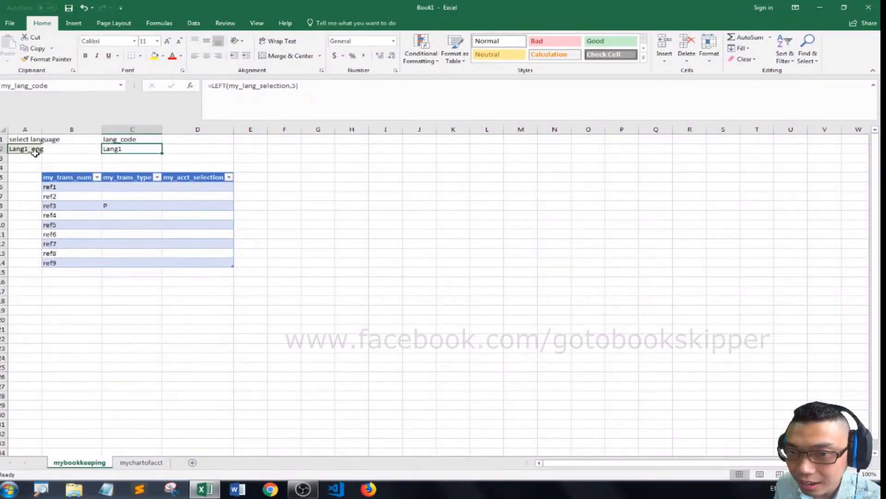
{"action": "left_click", "coordinate": [37, 156]}
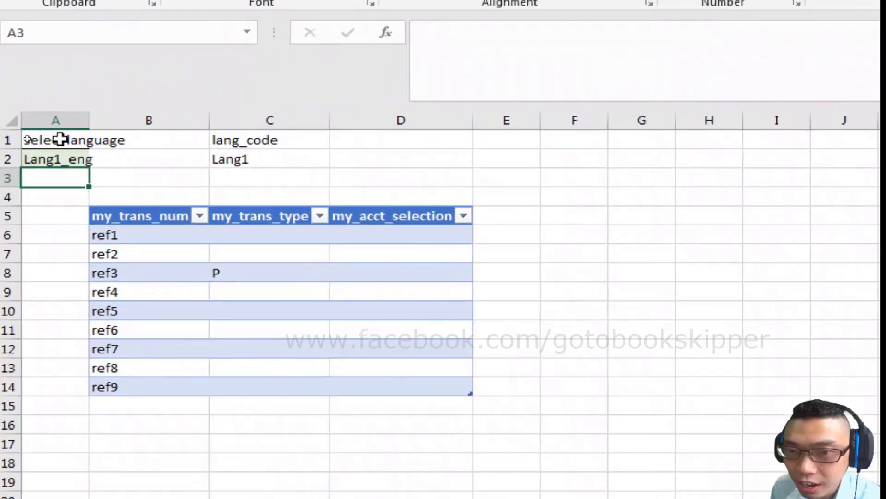
{"action": "left_click", "coordinate": [34, 148]}
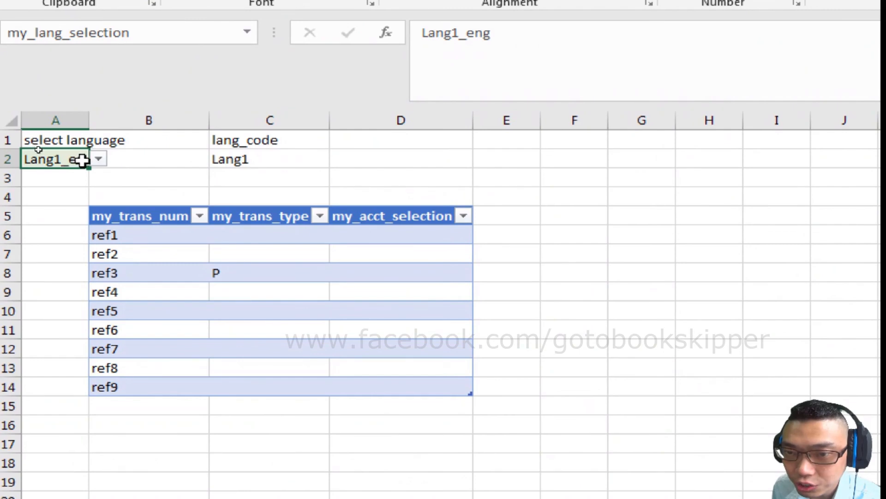
{"action": "left_click", "coordinate": [98, 159]}
{"action": "left_click", "coordinate": [69, 187]}
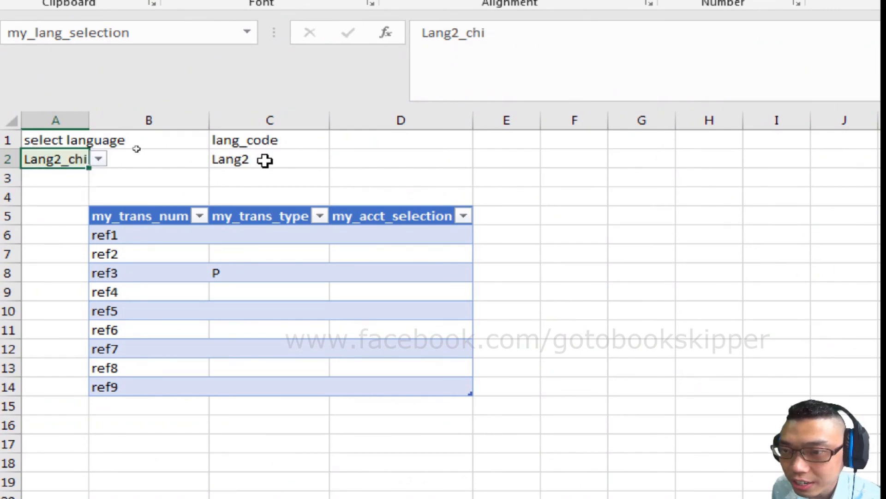
- Check the lang_code cell and compare my_display_text with the Lang2 column on the mychartofacct sheet
{"action": "left_click", "coordinate": [280, 158]}
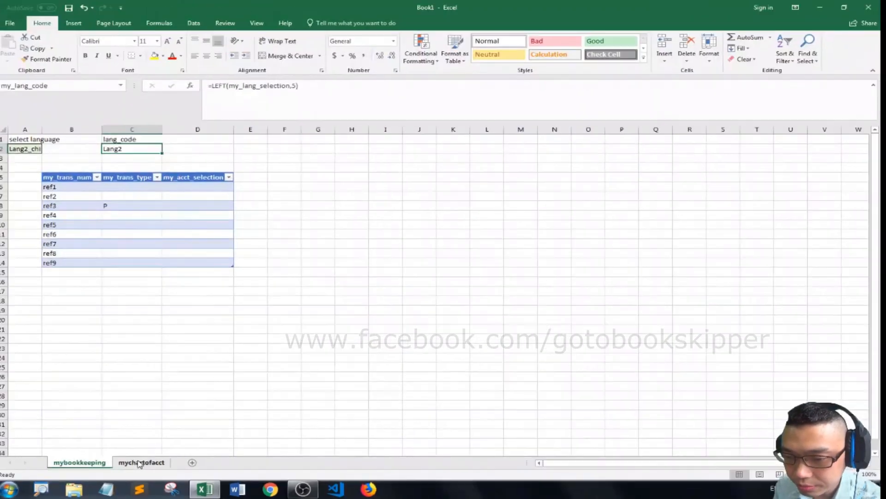
{"action": "left_click", "coordinate": [142, 438]}
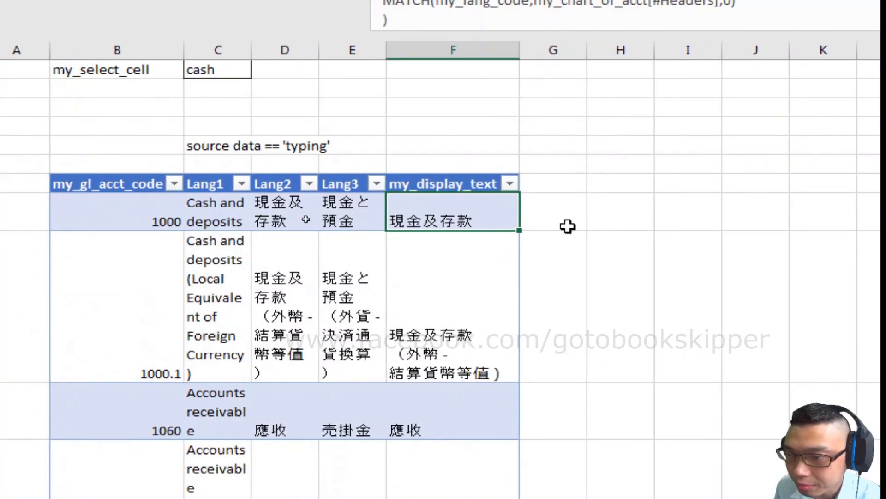
{"action": "left_click_drag", "start_coordinate": [290, 162], "coordinate": [358, 271]}
{"action": "left_click", "coordinate": [627, 145]}
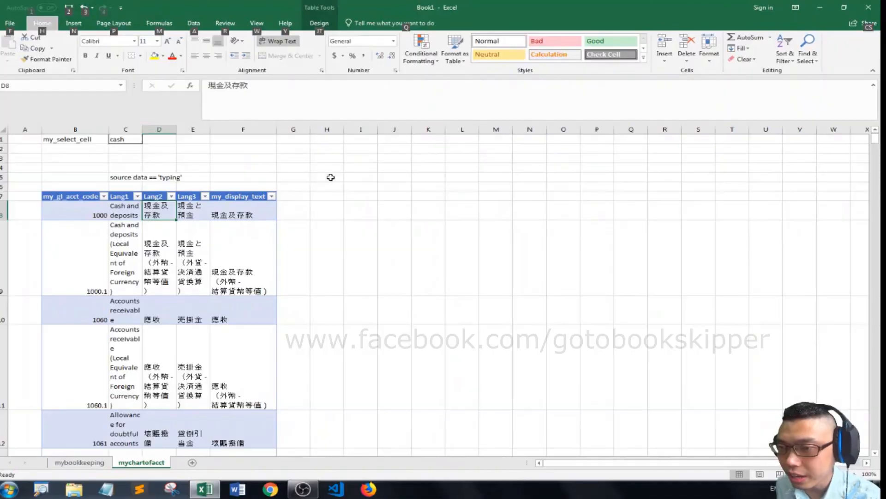